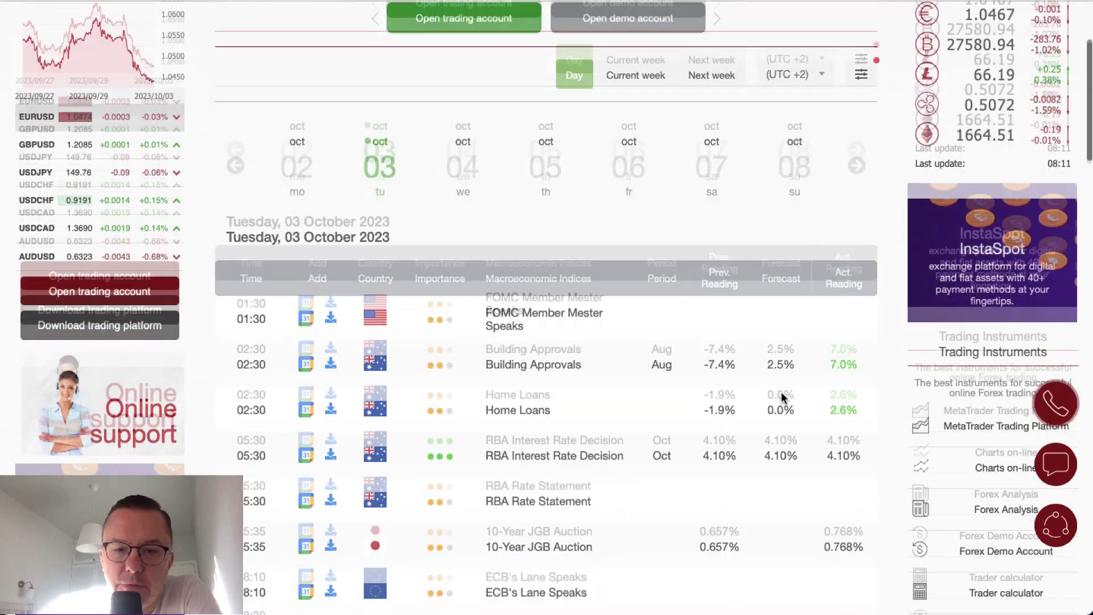
Examine the economic calendar for Tuesday, 03 October 2023, including event importance and the previous, forecast and actual readings.
scroll(782, 397, "down", 5)
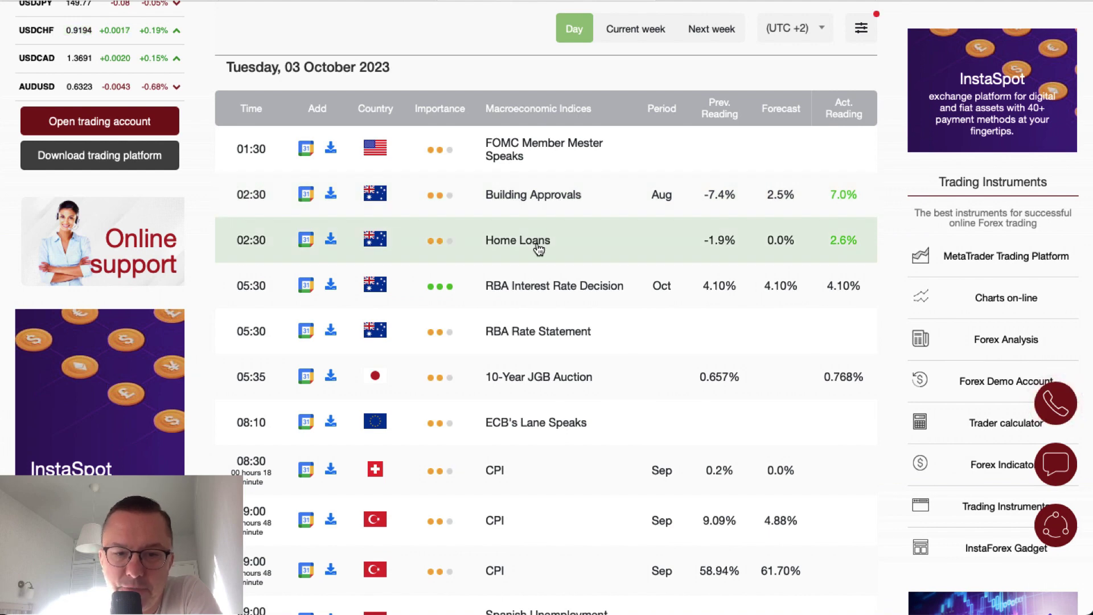
scroll(538, 249, "down", 3)
scroll(539, 249, "down", 2)
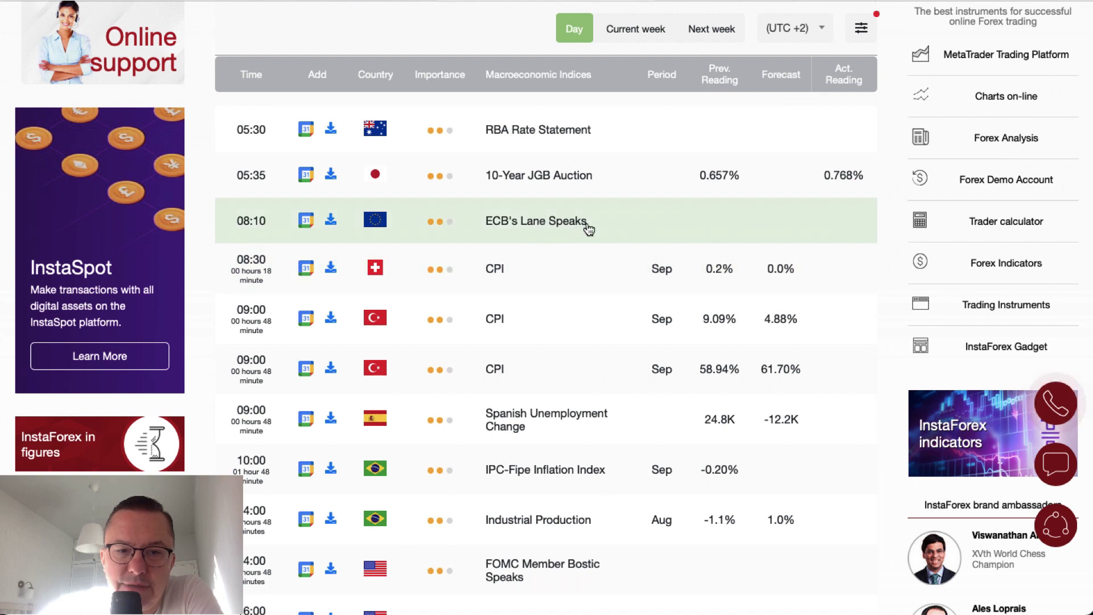
scroll(587, 228, "down", 2)
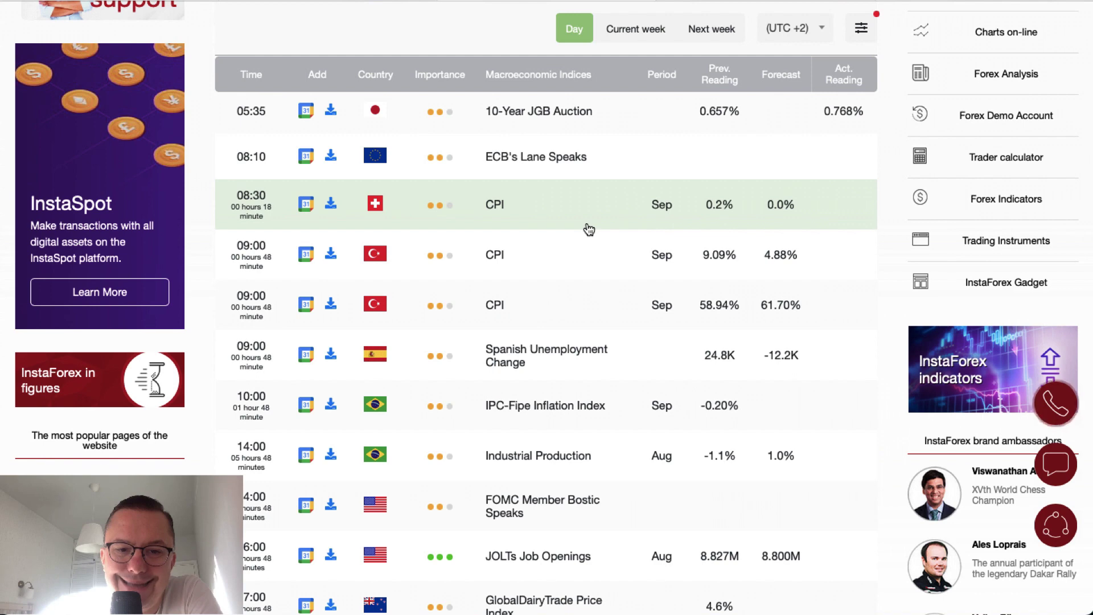
scroll(540, 209, "down", 2)
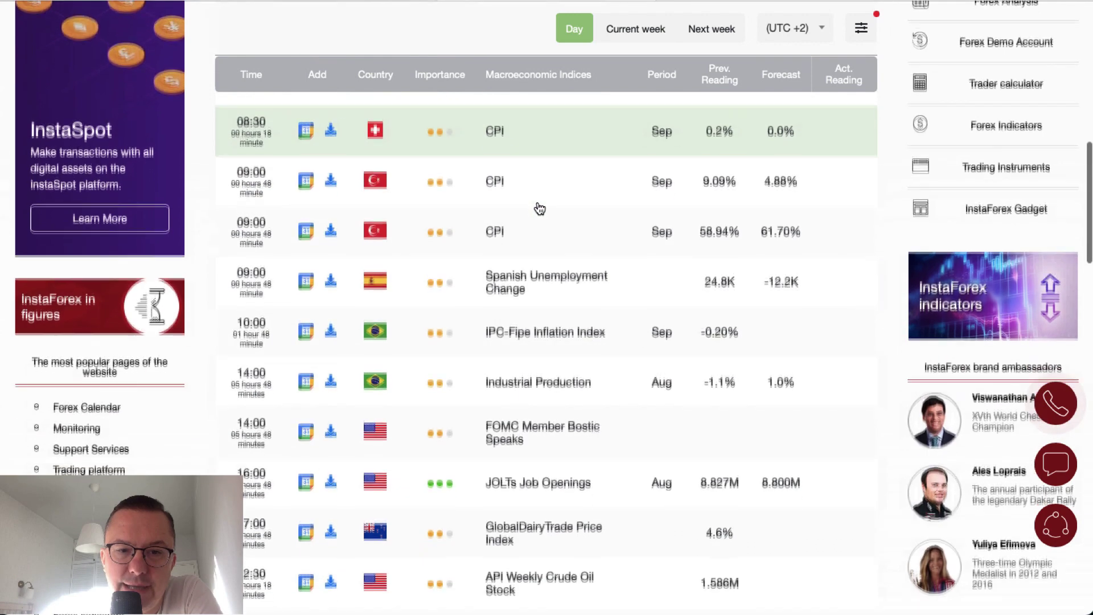
scroll(540, 209, "down", 2)
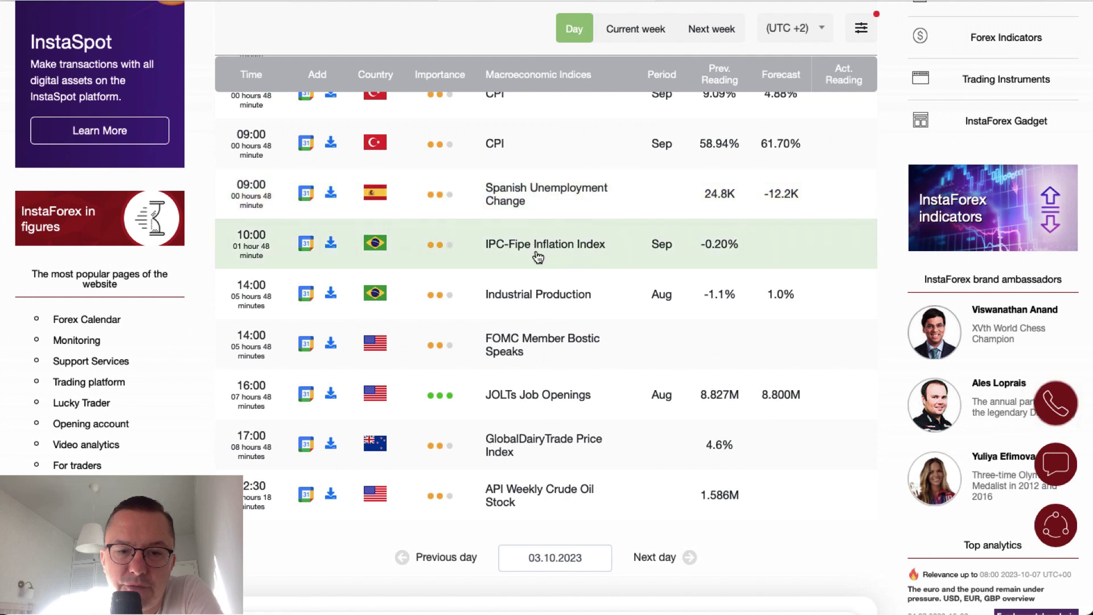
scroll(532, 318, "down", 4)
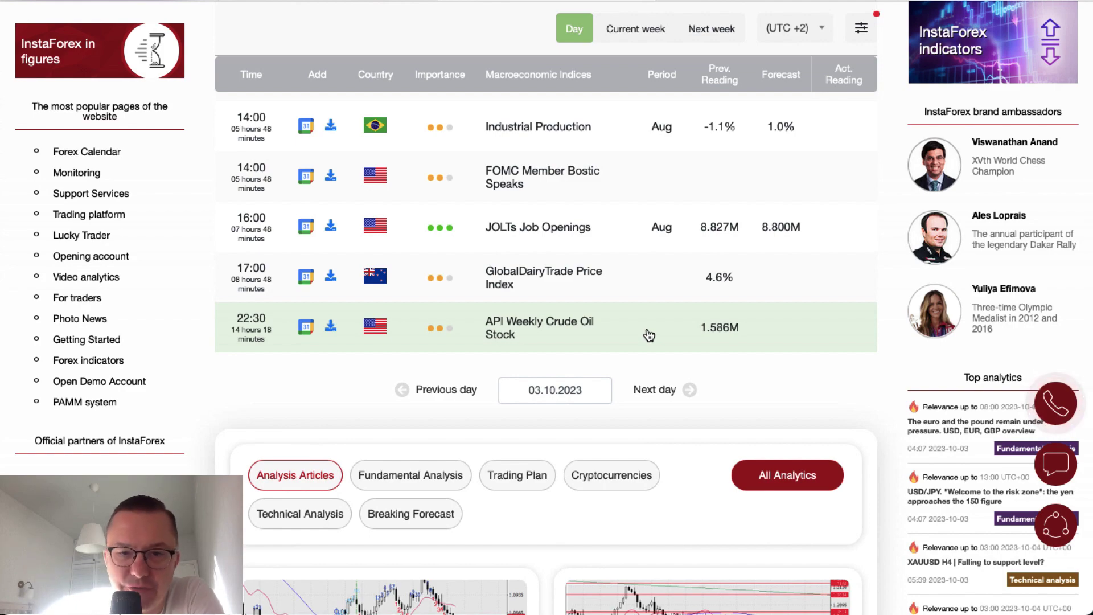
scroll(650, 335, "up", 3)
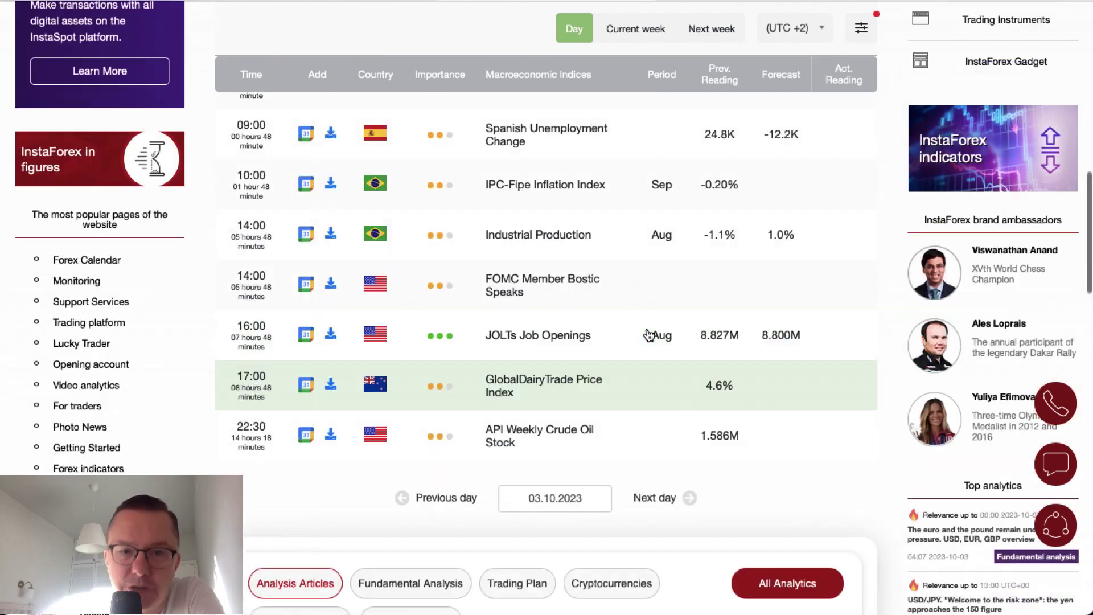
scroll(649, 335, "up", 15)
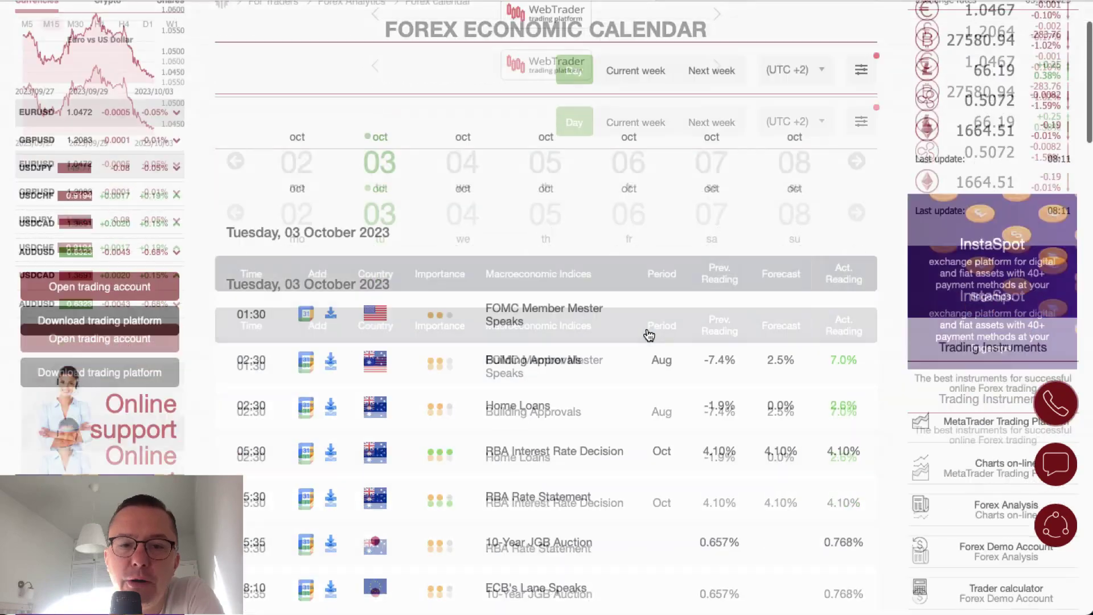
scroll(648, 319, "down", 4)
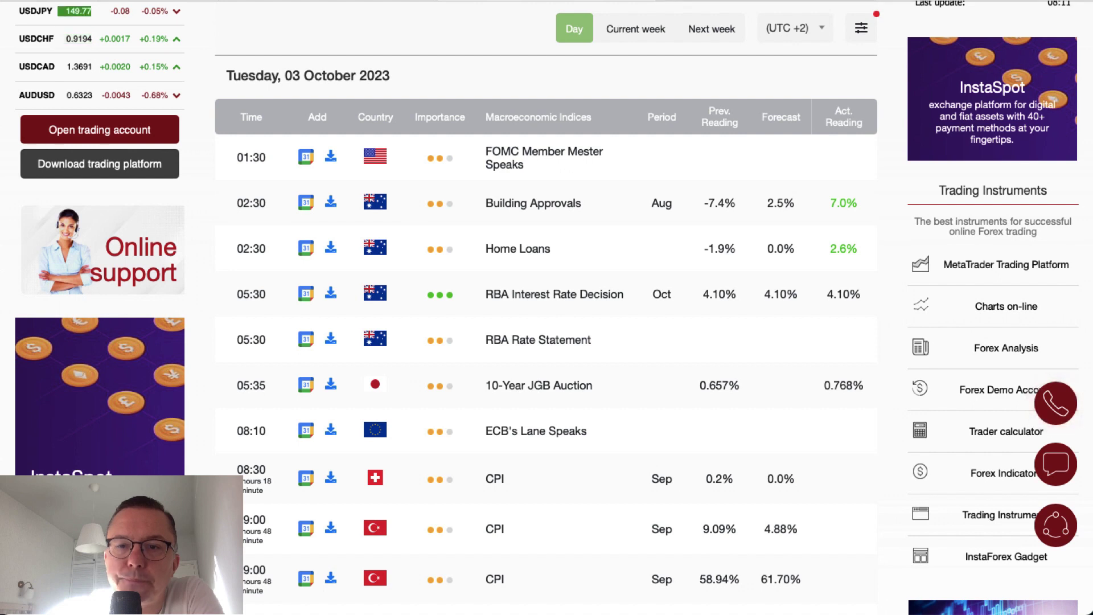
Switch to the AUDUSD H4 chart, enable magnet snapping and draw a crimson horizontal line at the 20 September high, 0.6514.
left_click(849, 1)
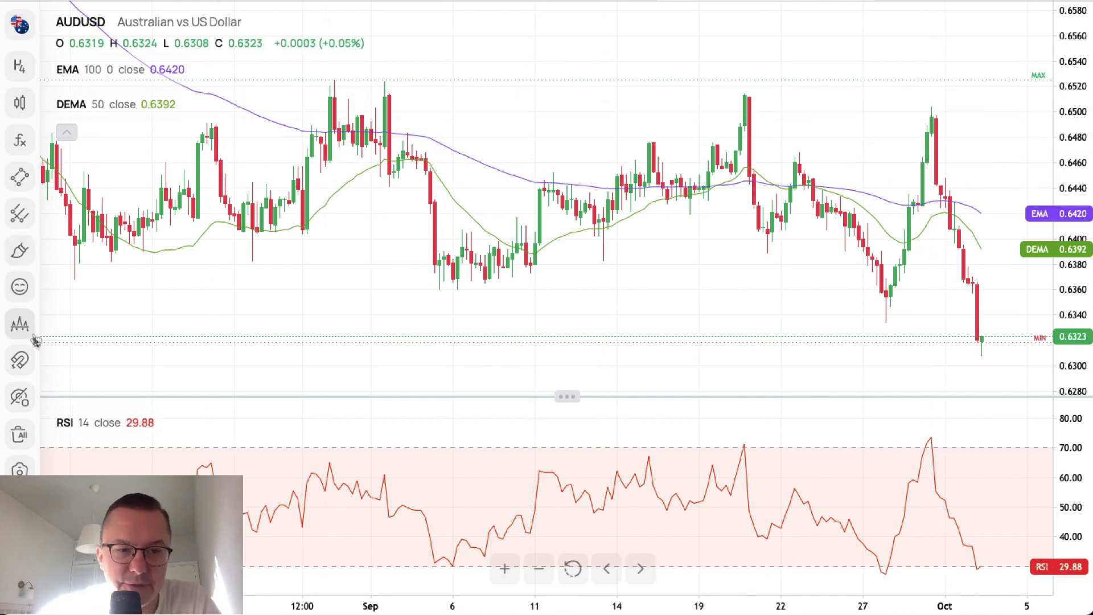
left_click(21, 178)
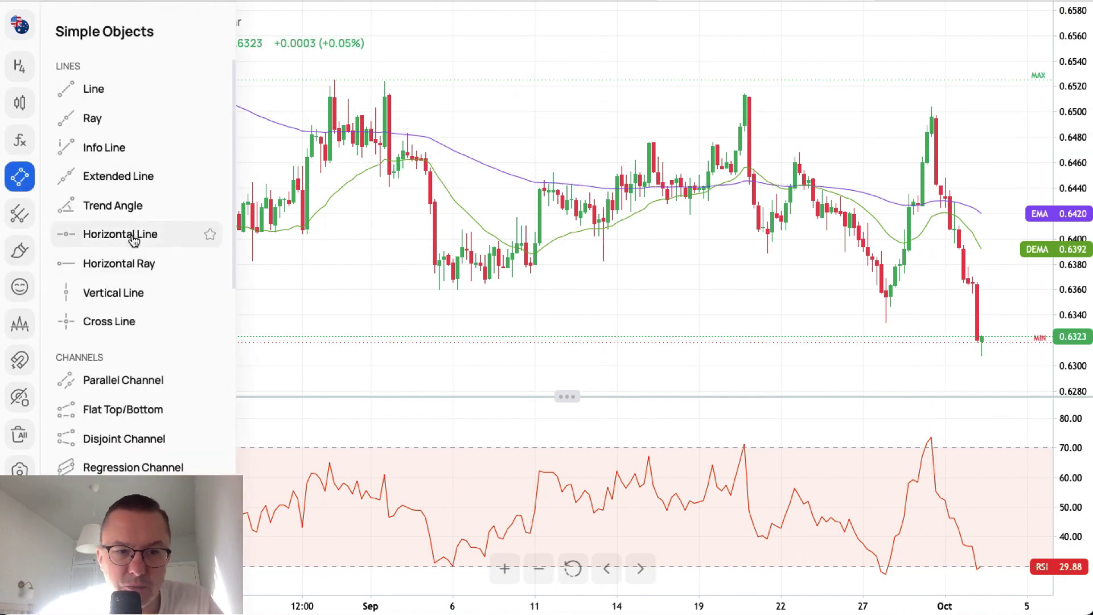
left_click(134, 240)
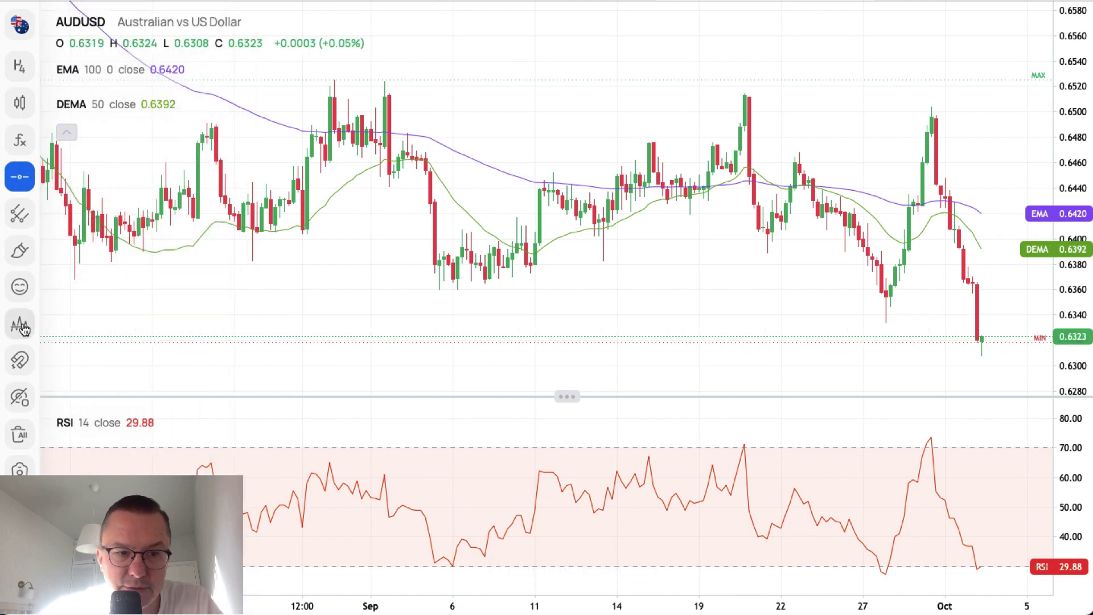
left_click(21, 361)
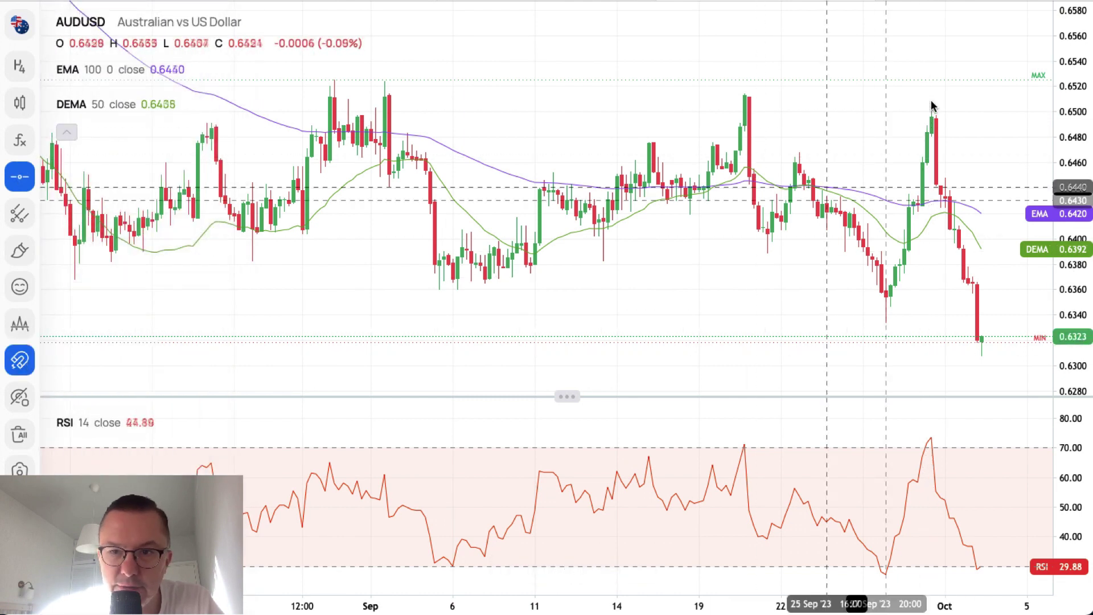
left_click(746, 98)
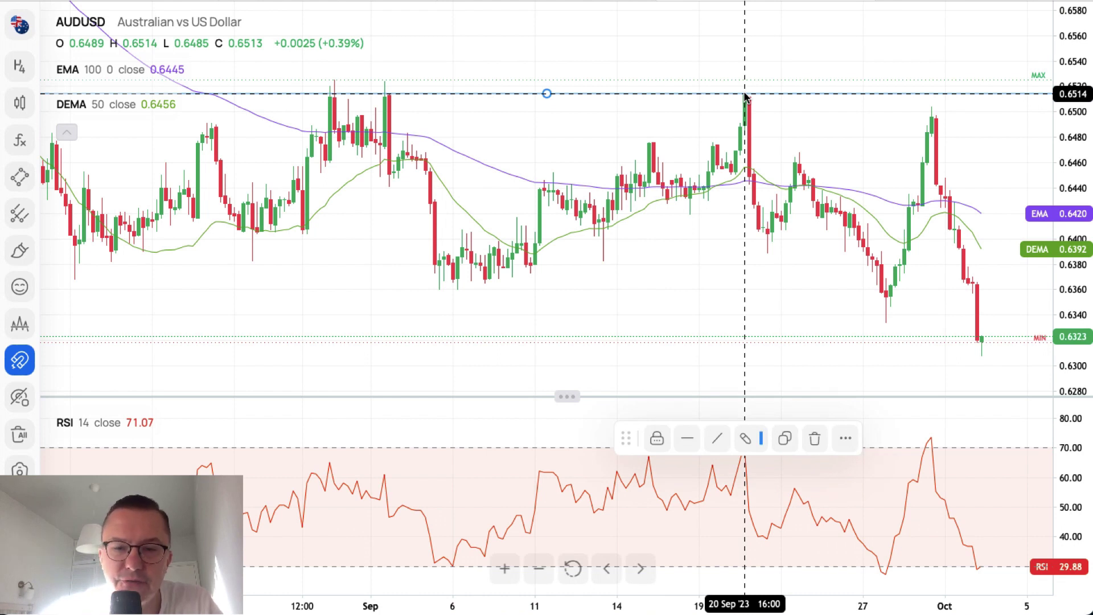
left_click(758, 440)
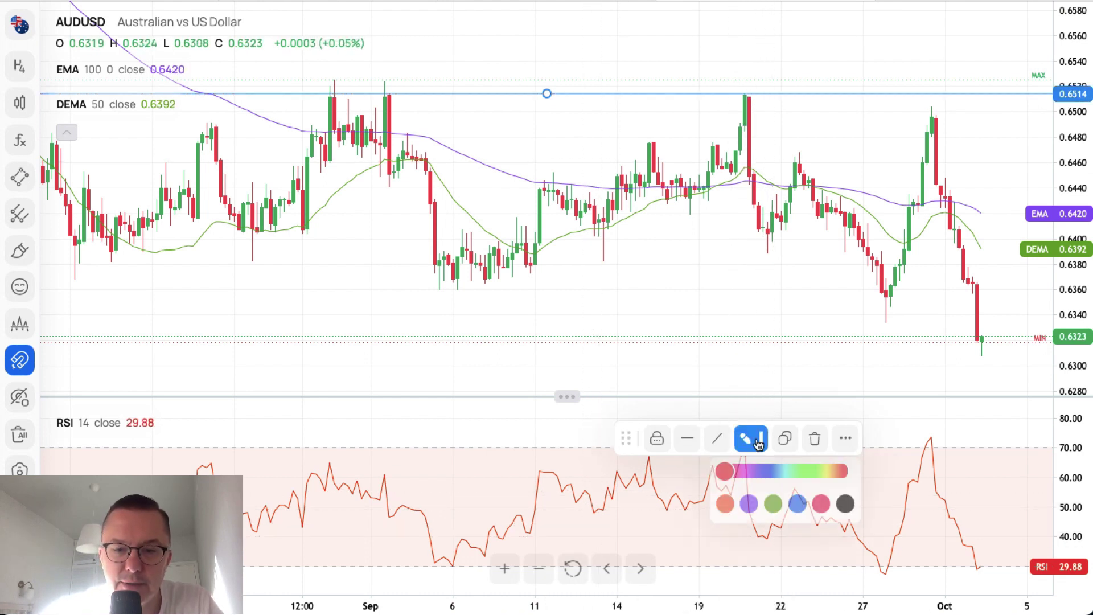
left_click(820, 504)
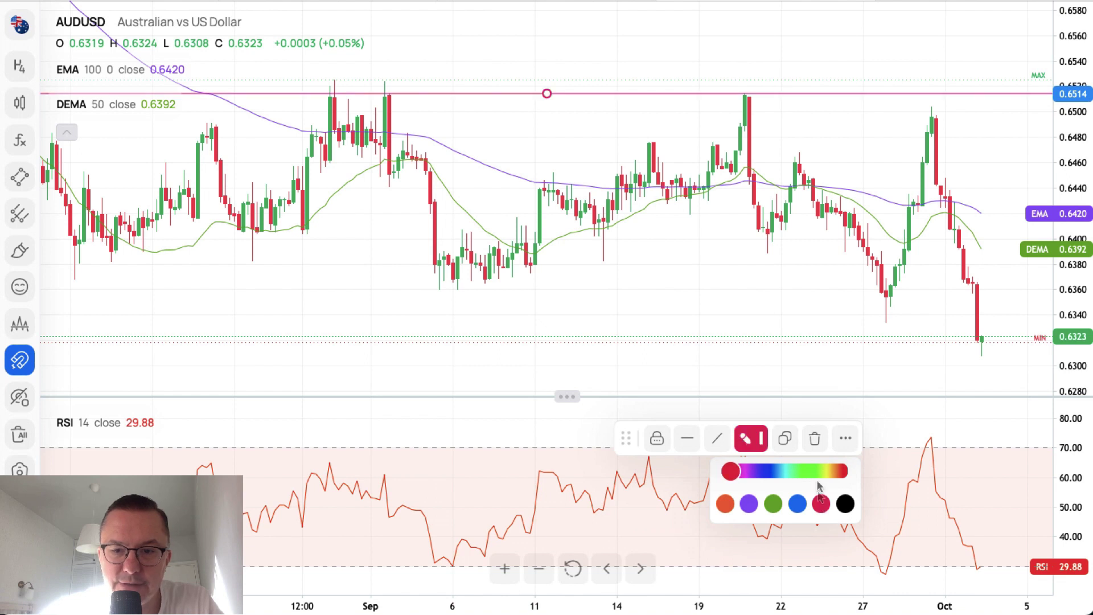
Duplicate the crimson line and snap the copy to the 30 August high at 0.6525.
left_click(785, 439)
left_click_drag(547, 70, 338, 83)
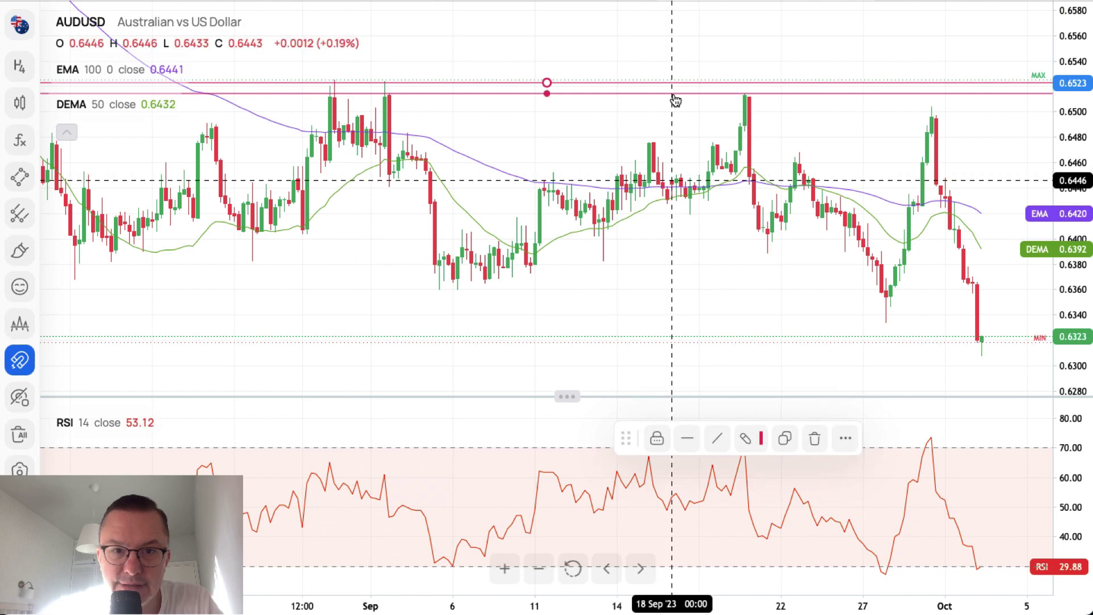
left_click(546, 82)
left_click_drag(547, 81, 642, 80)
left_click_drag(640, 137, 547, 88)
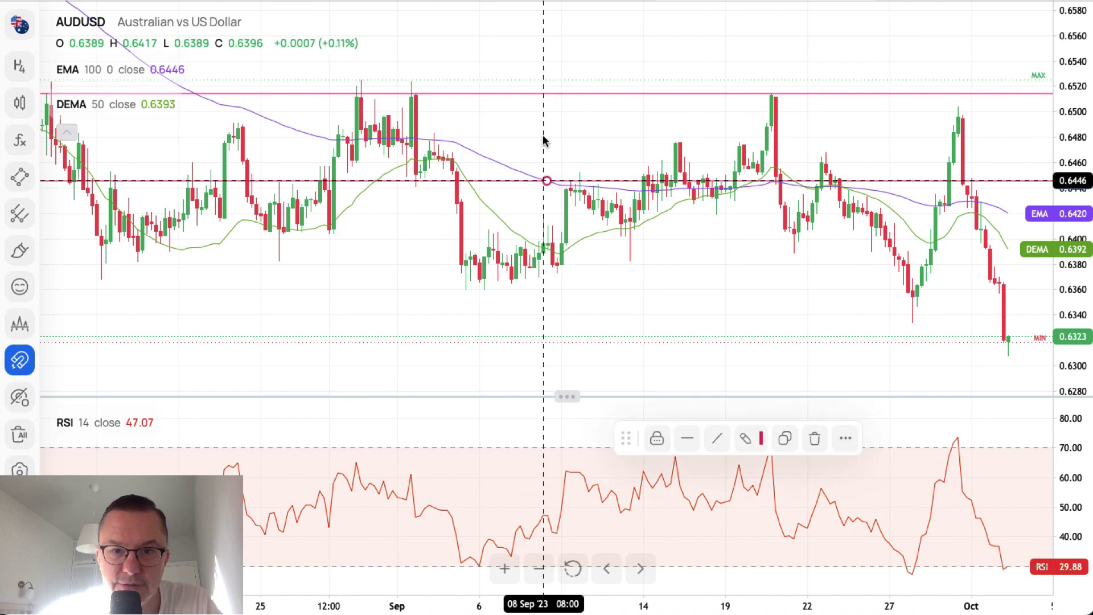
left_click(550, 184)
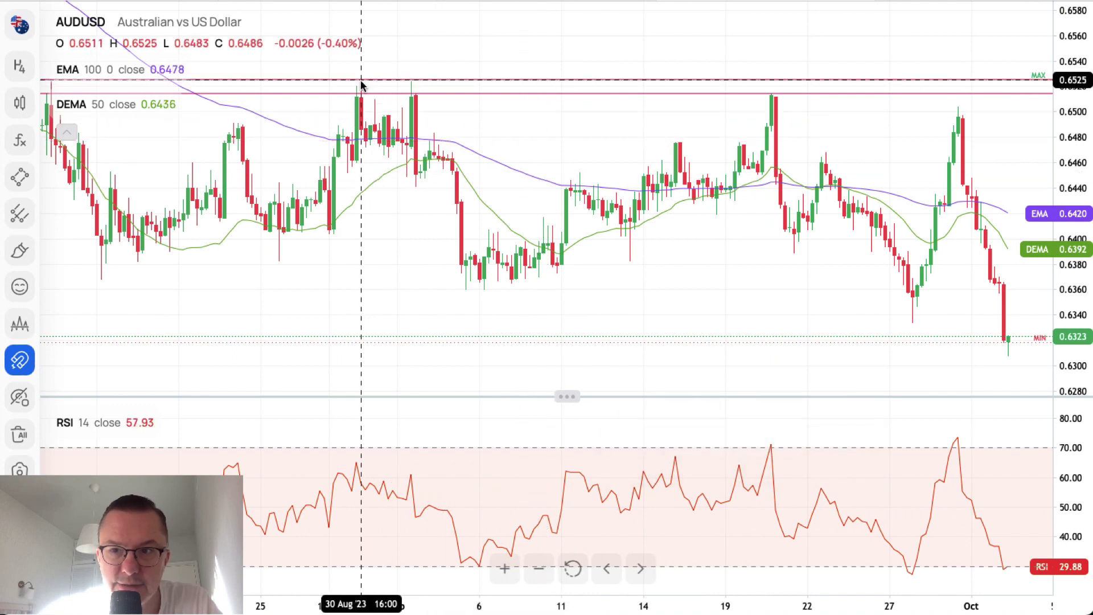
left_click(361, 81)
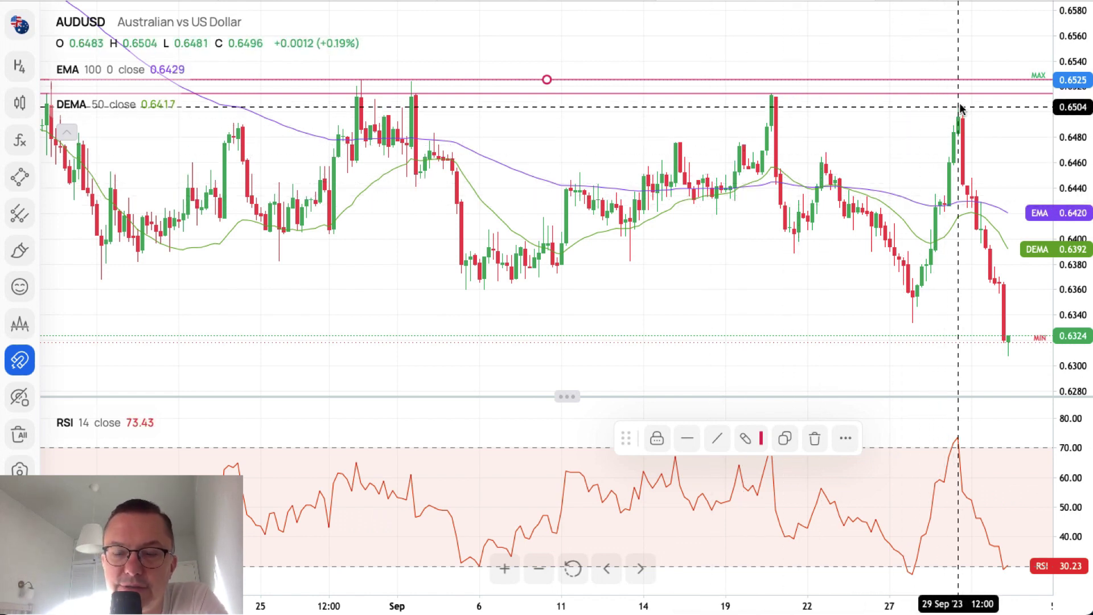
Draw a horizontal line at the 27 September low, 0.6334, and color it crimson.
left_click_drag(894, 128, 735, 124)
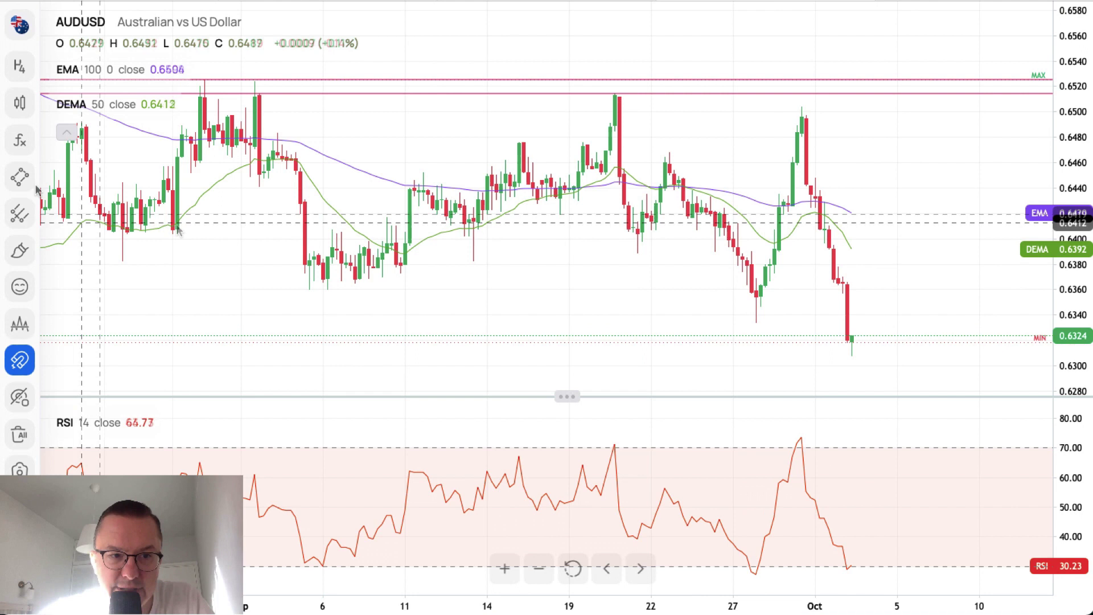
left_click(19, 177)
left_click(119, 239)
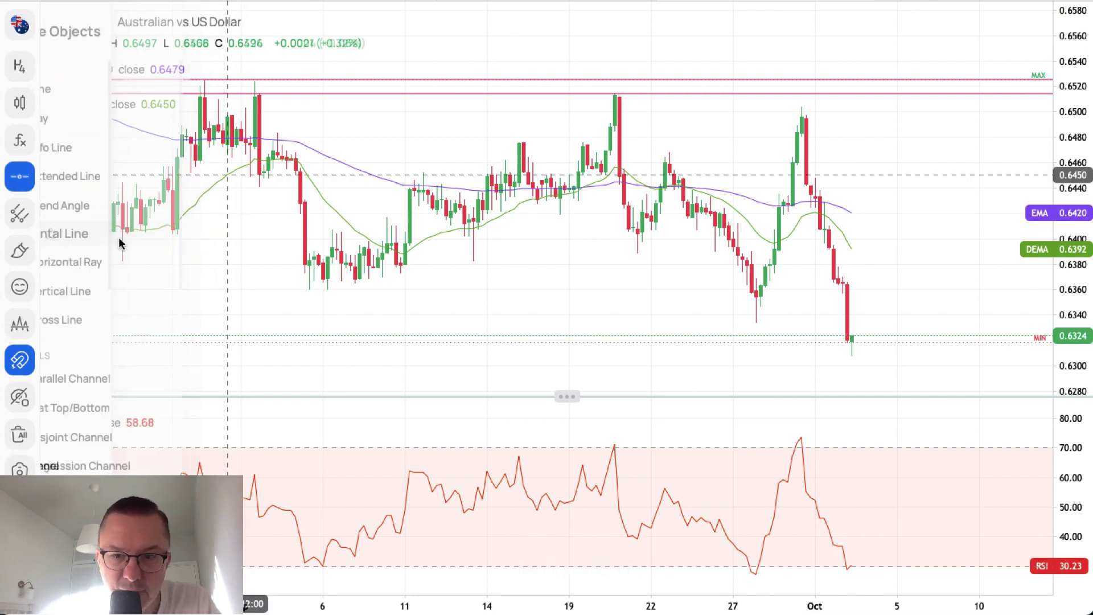
left_click(757, 324)
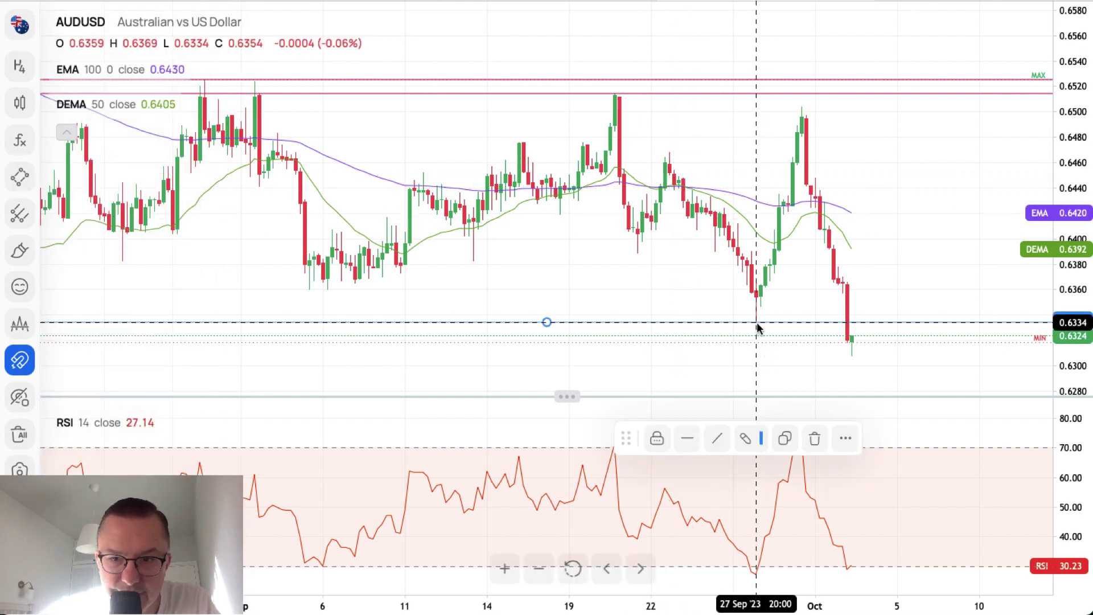
left_click(760, 441)
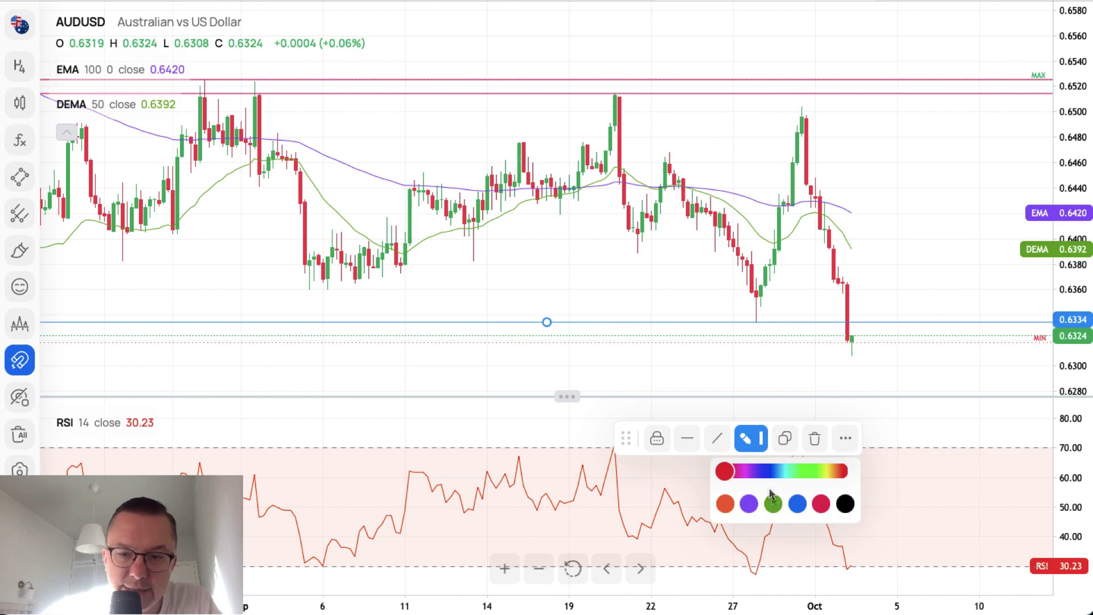
left_click(823, 504)
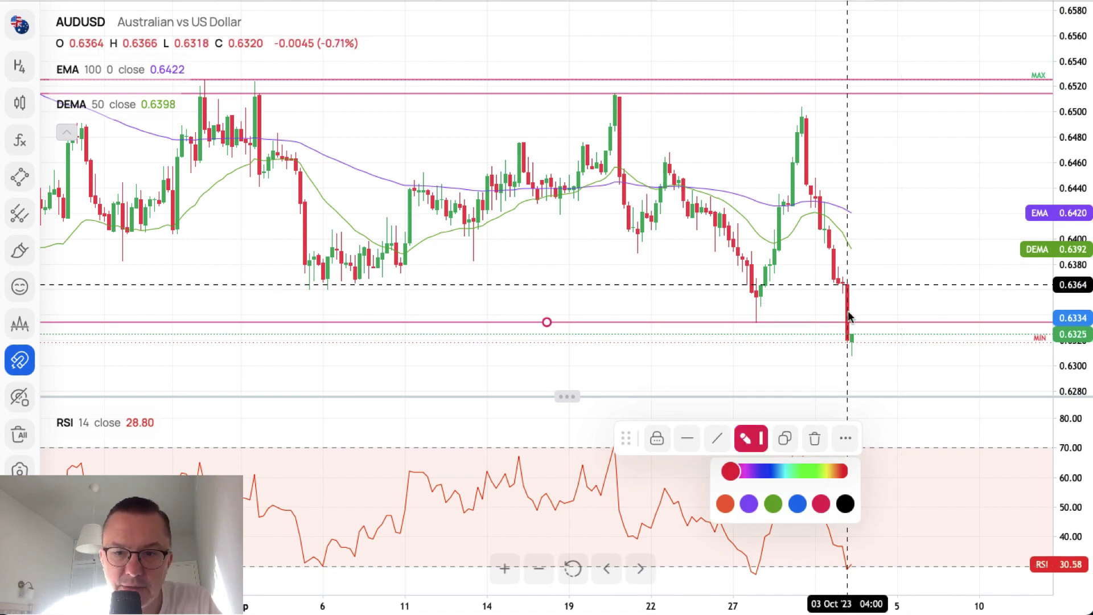
Duplicate the lower crimson line and move the copy to the 5 September low at 0.6360.
left_click(785, 439)
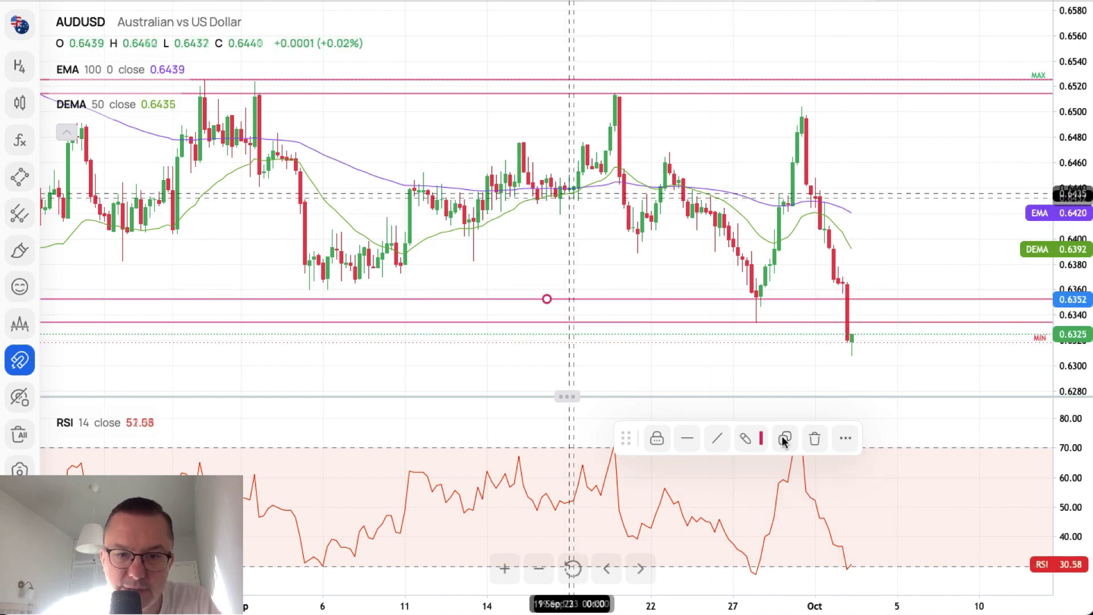
left_click_drag(543, 299, 309, 295)
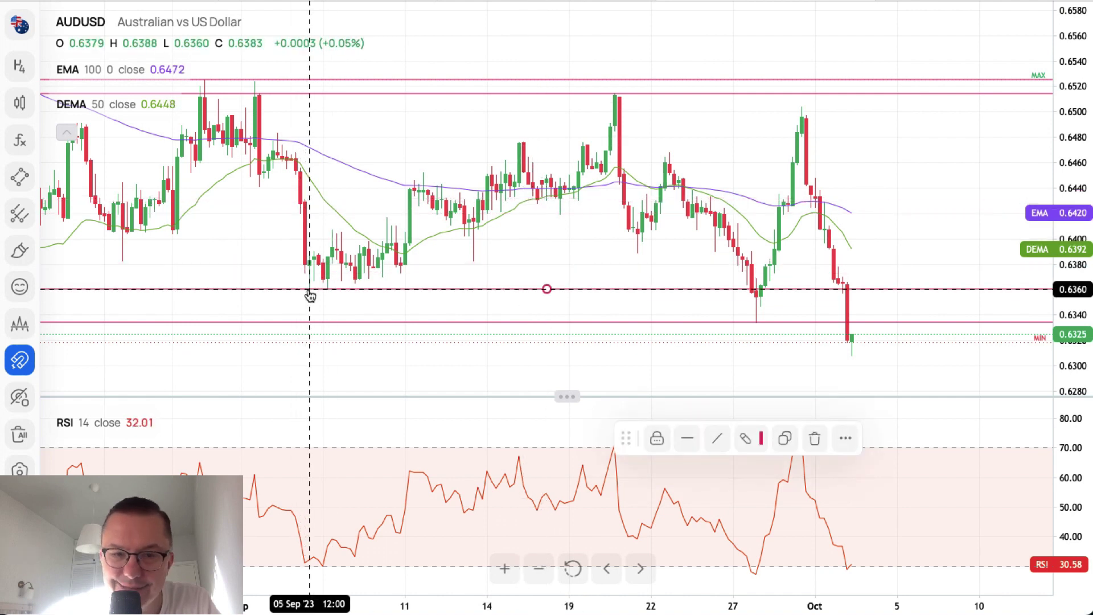
left_click(920, 210)
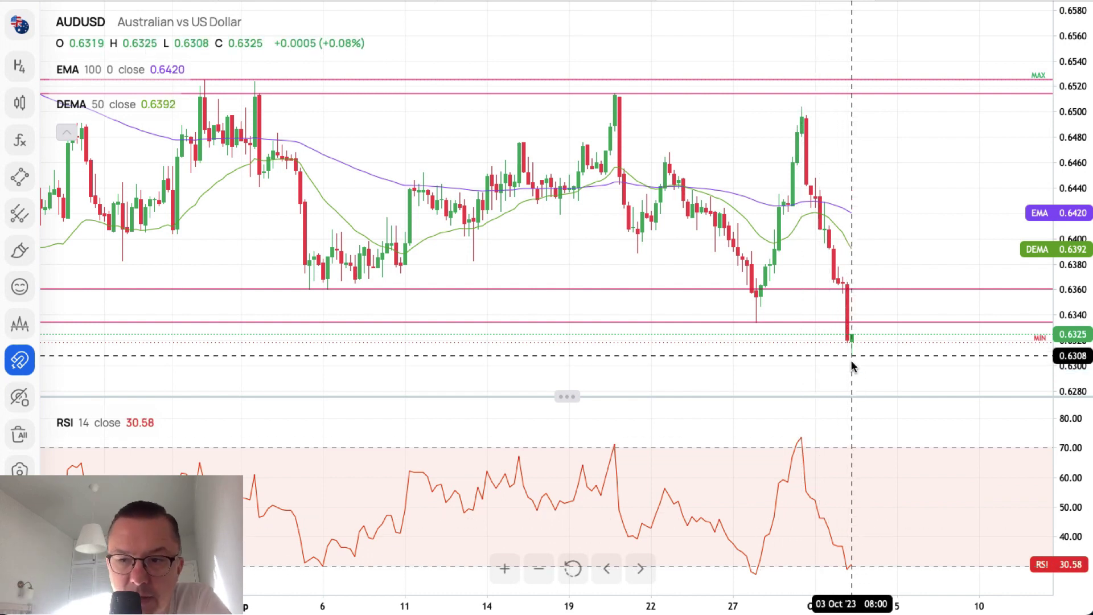
Draw a horizontal ray starting from the 3 October candle's low at 0.6308.
left_click(20, 177)
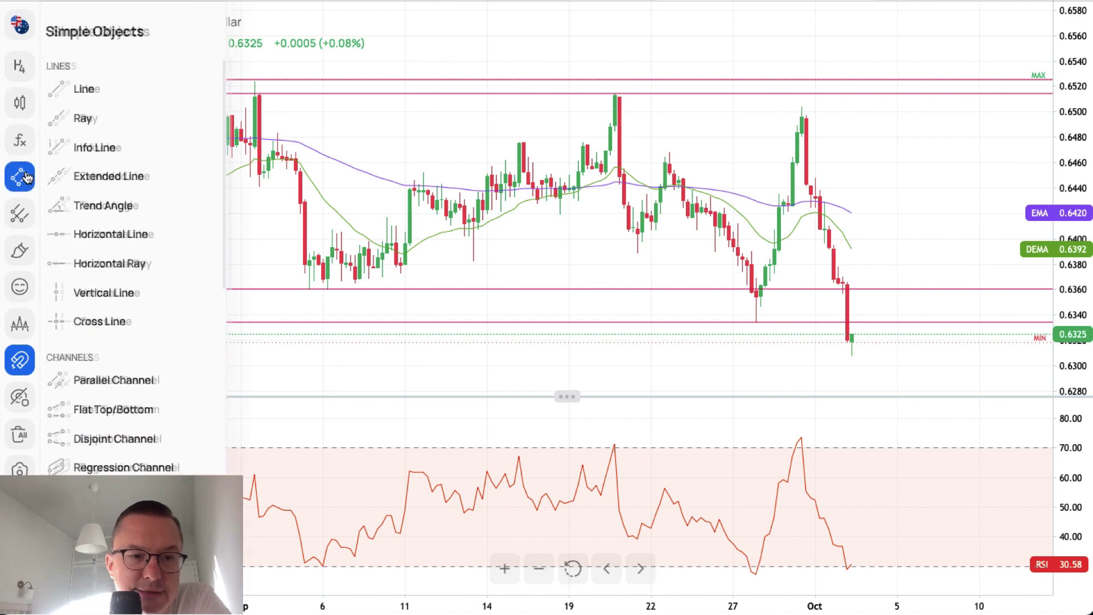
left_click(66, 263)
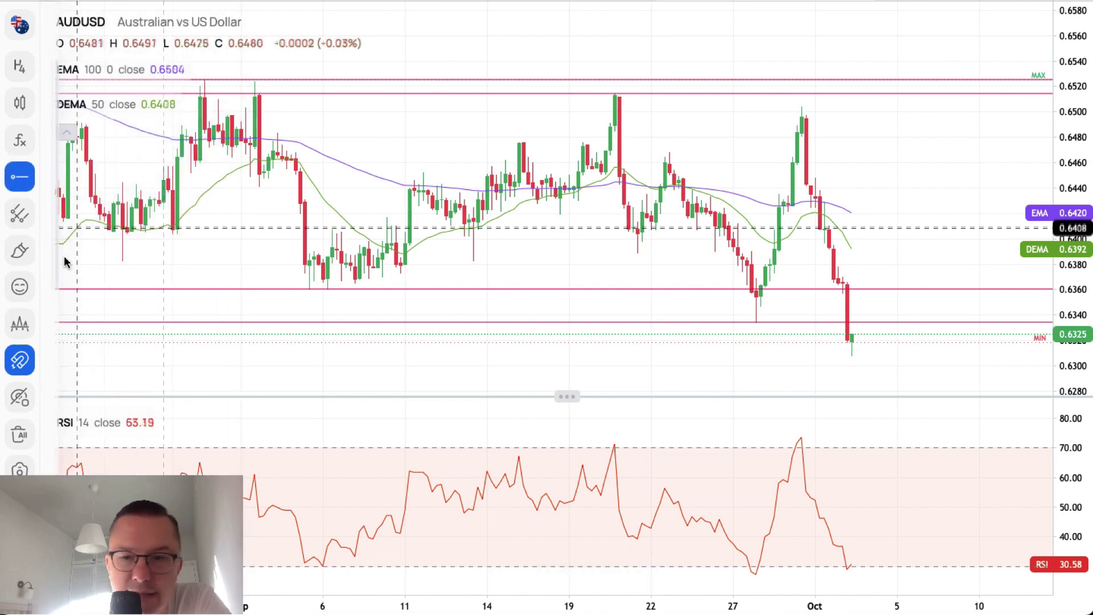
left_click(853, 356)
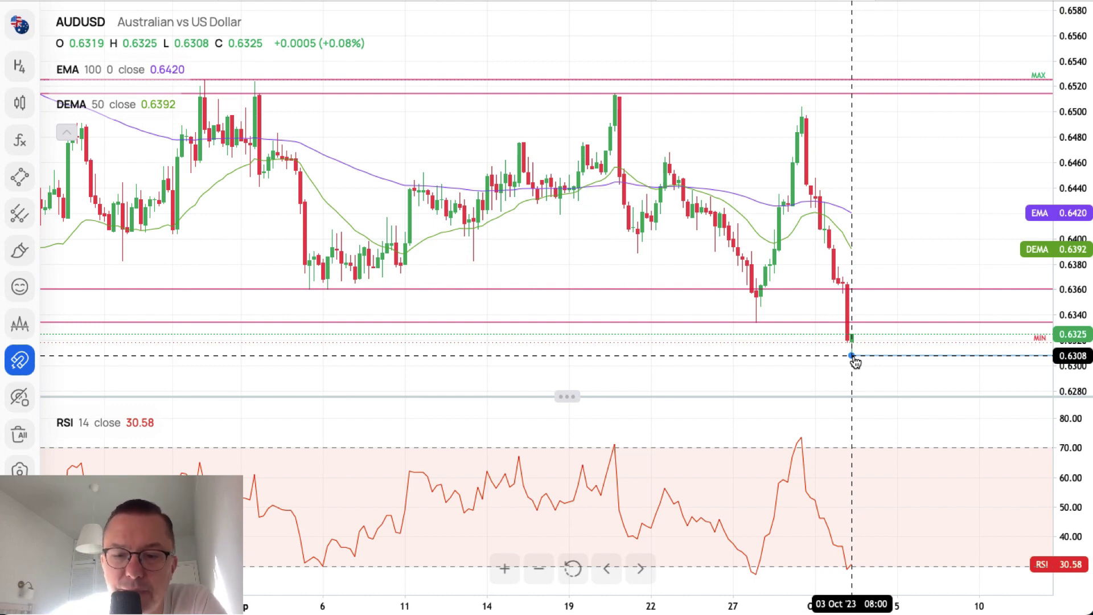
Examine the AUDUSD price history from June to October against the marked levels and the latest candle's low.
left_click(538, 568)
left_click(539, 569)
left_click(539, 570)
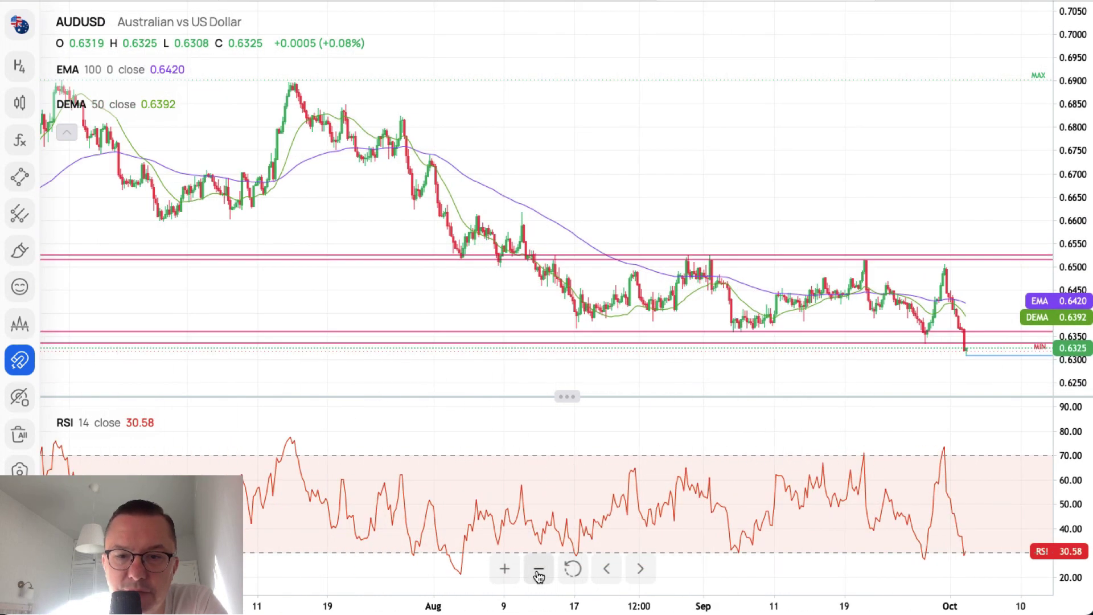
left_click(538, 570)
left_click(538, 570)
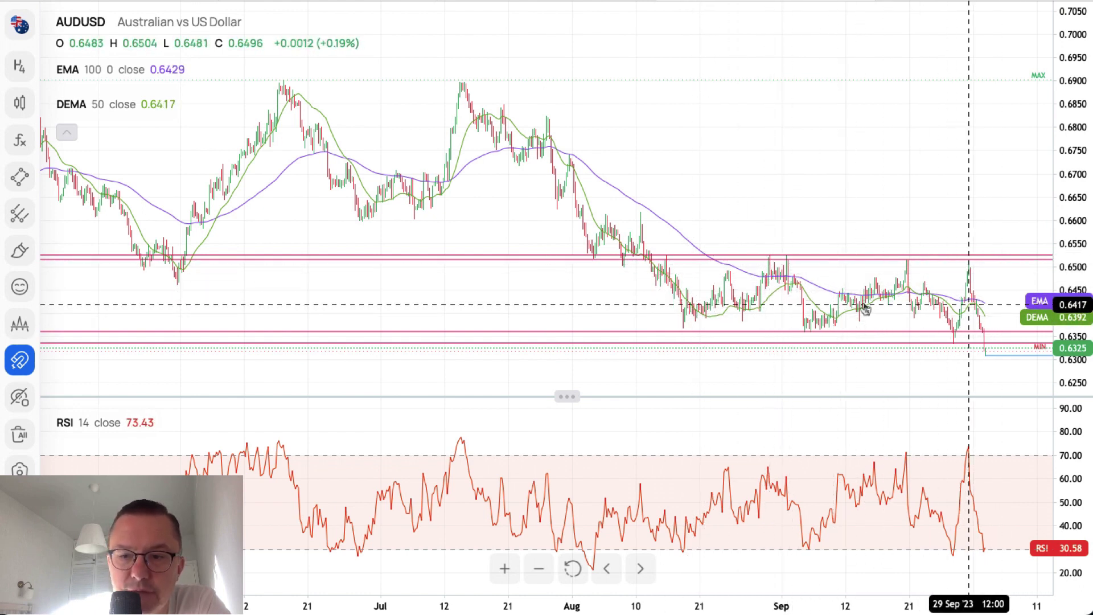
left_click(576, 570)
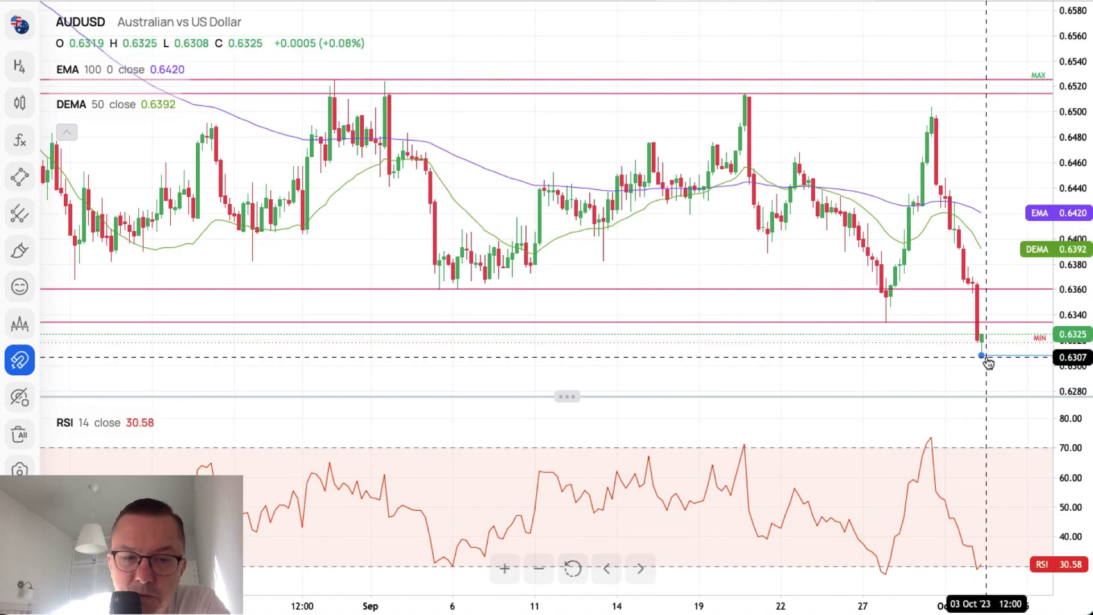
left_click_drag(906, 374, 785, 379)
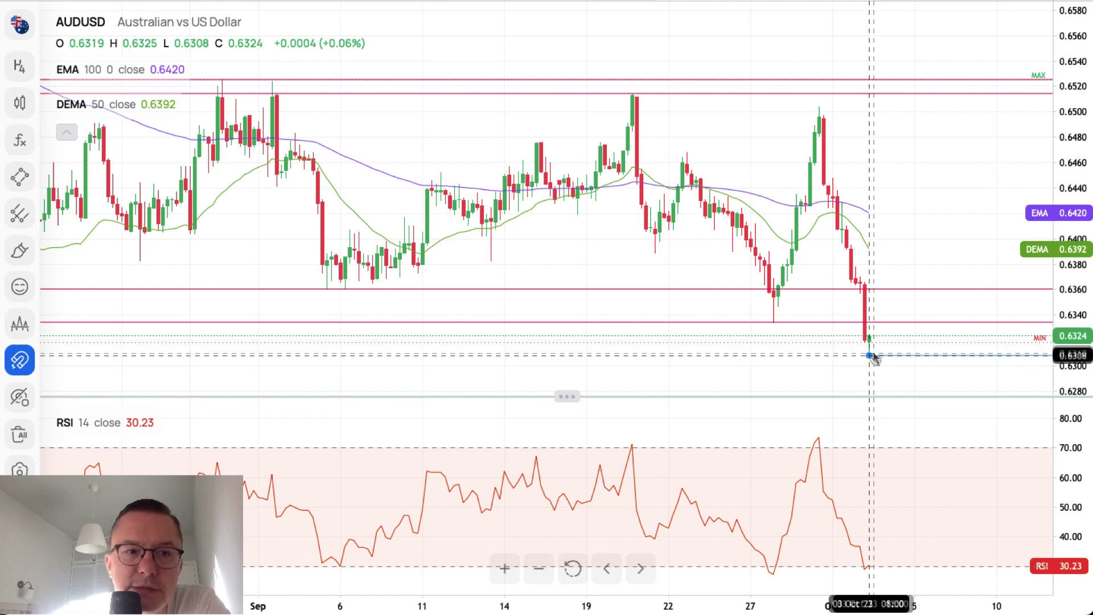
Open the #CL crude oil market and draw a horizontal ray from the 28 September high at 95.02.
left_click(21, 26)
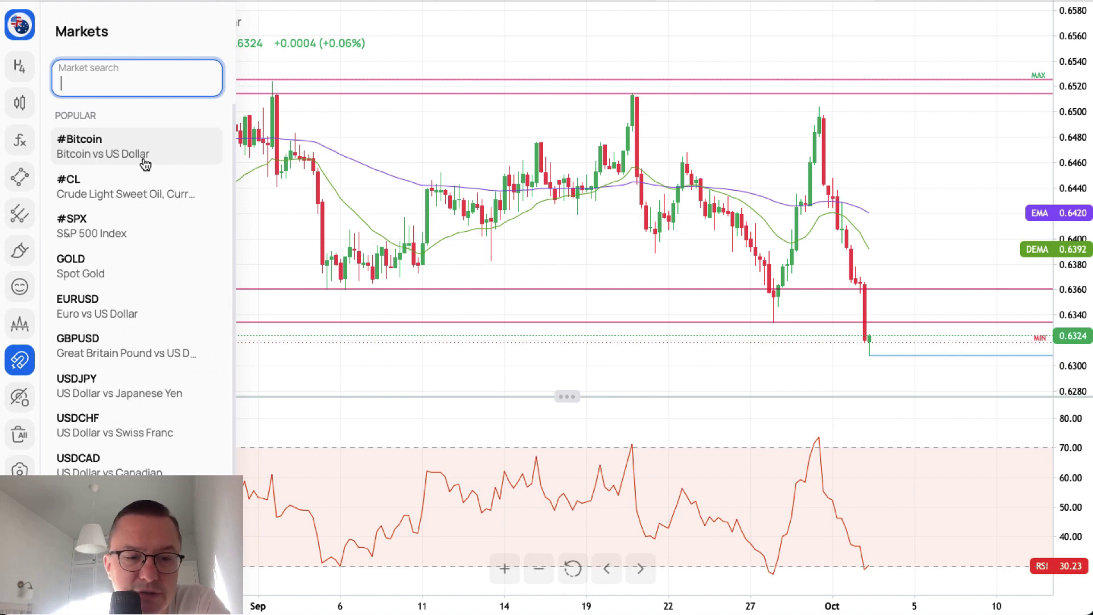
left_click(136, 201)
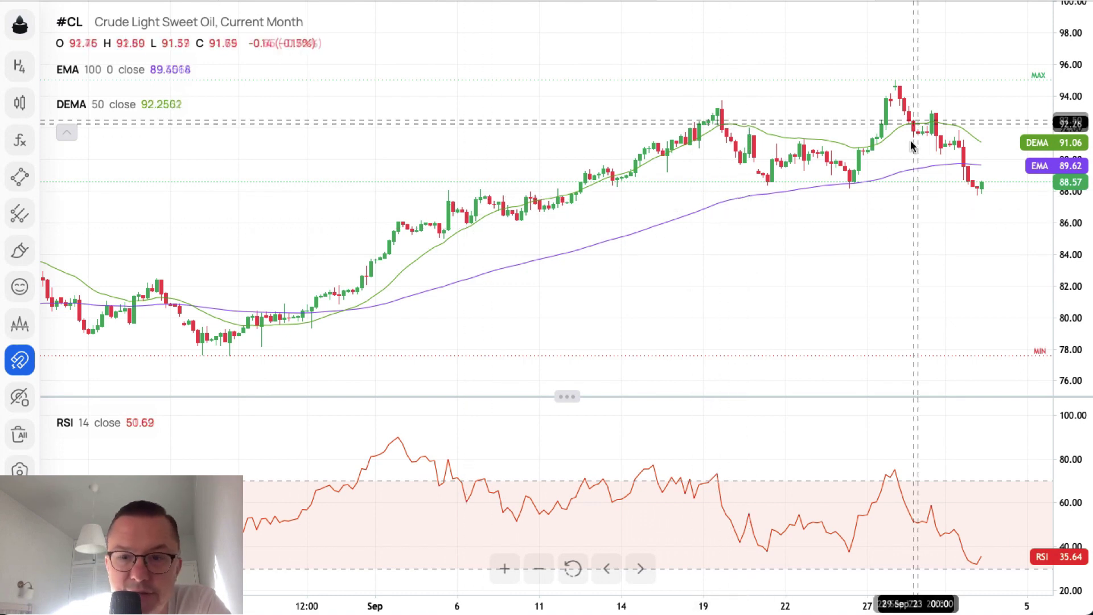
left_click(503, 570)
left_click(502, 570)
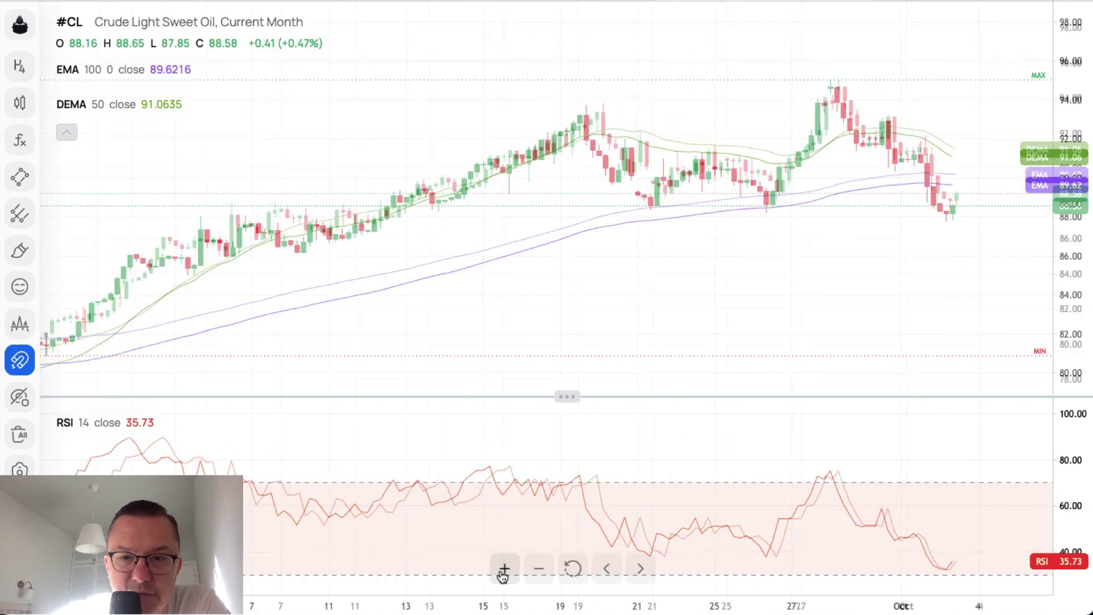
left_click(502, 570)
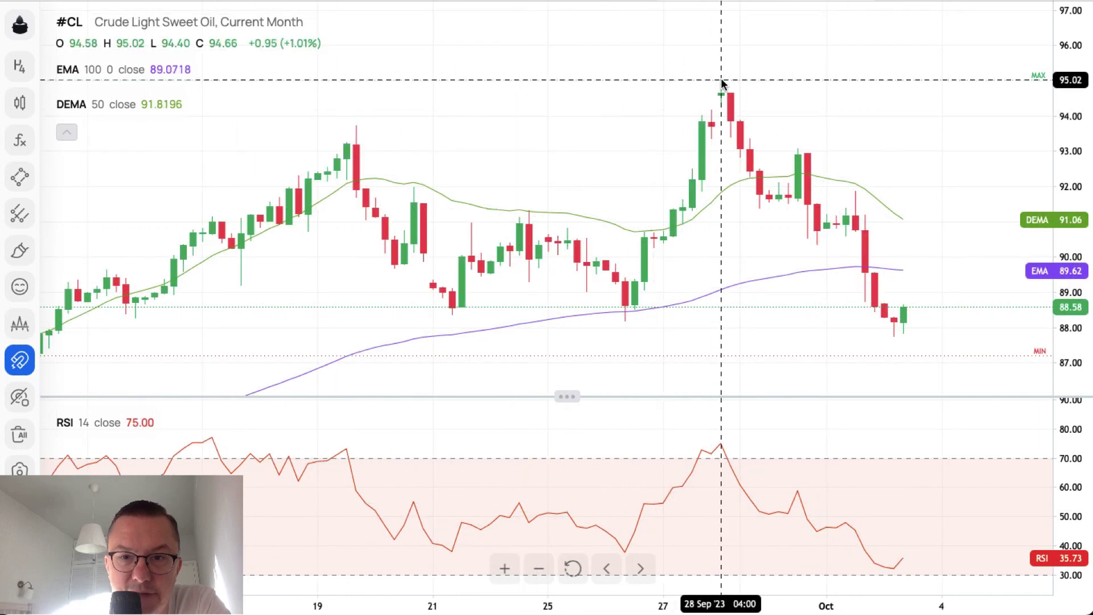
left_click(19, 177)
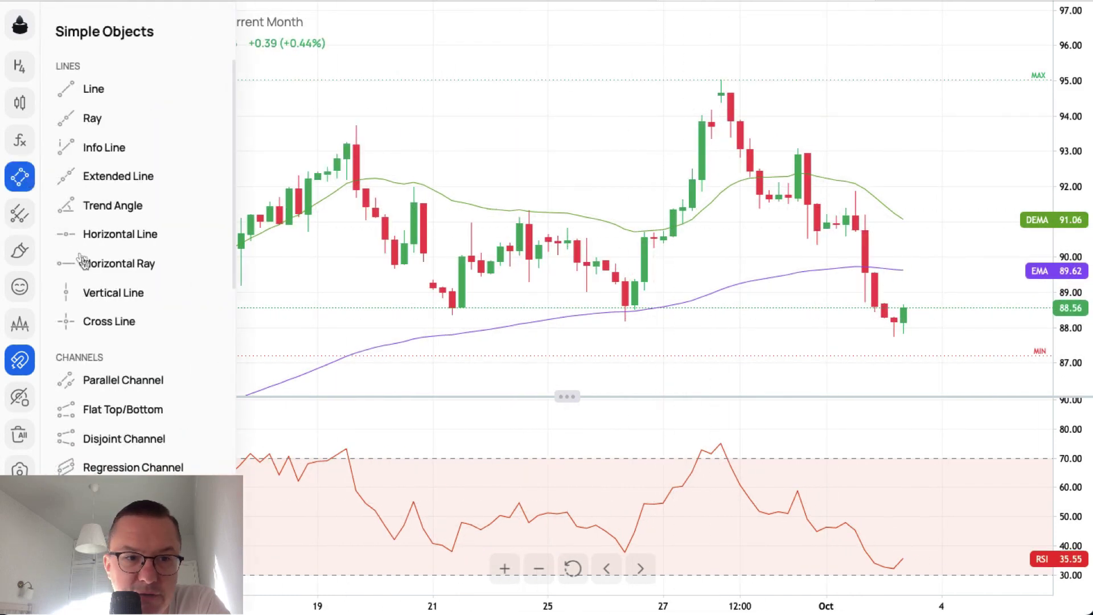
left_click(85, 264)
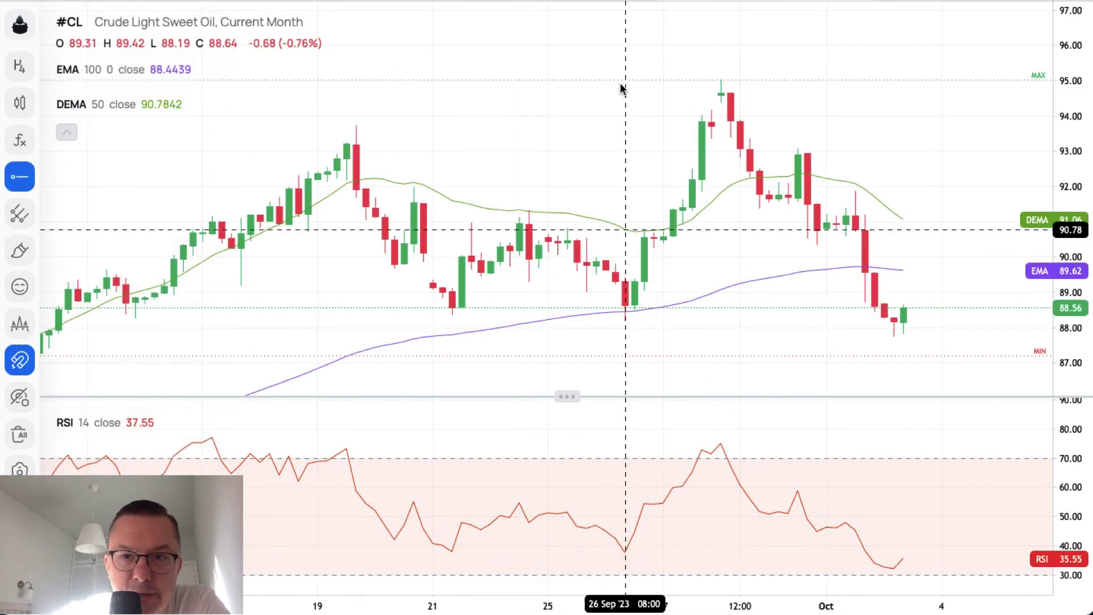
left_click(722, 80)
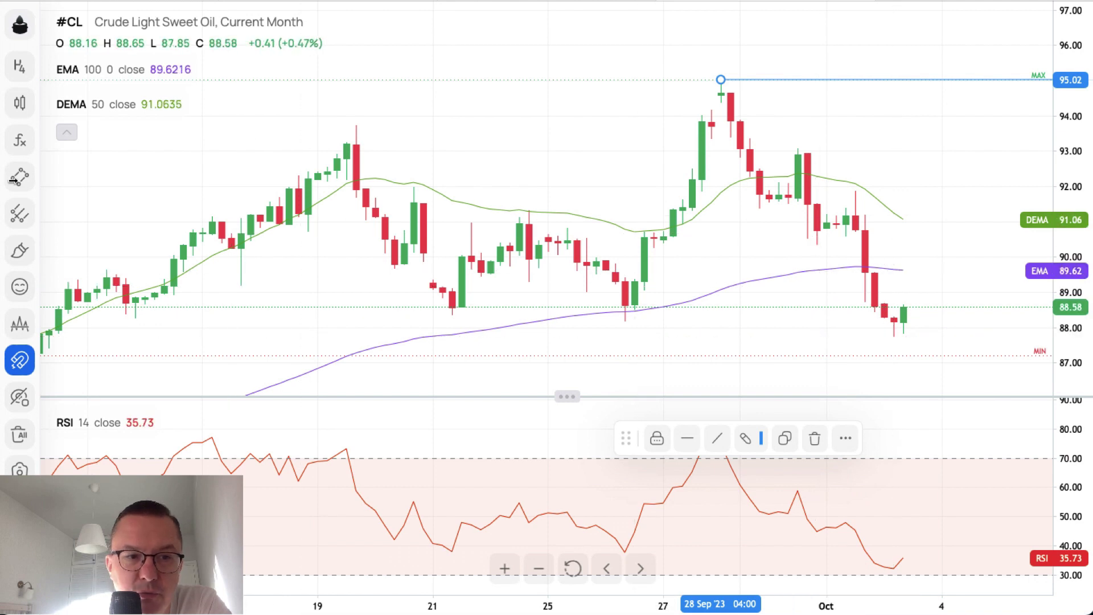
left_click(539, 569)
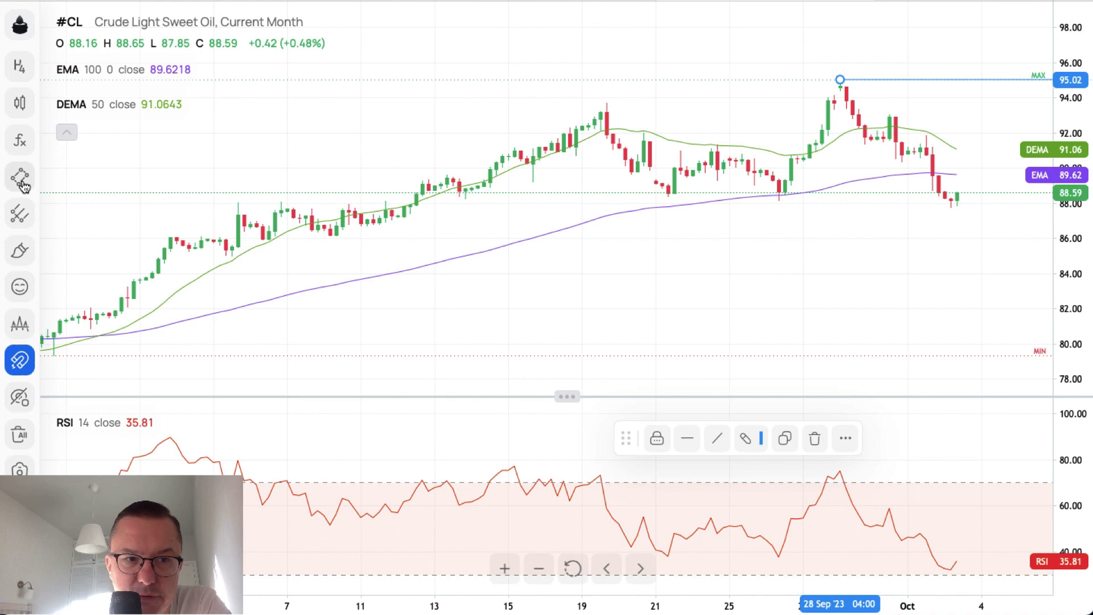
left_click(20, 177)
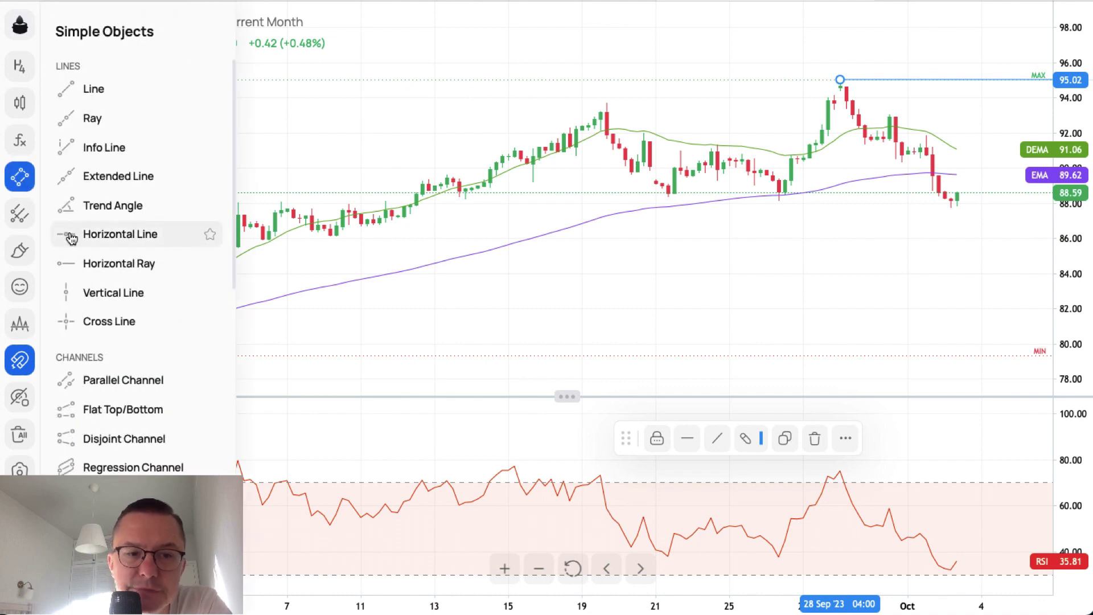
left_click(75, 261)
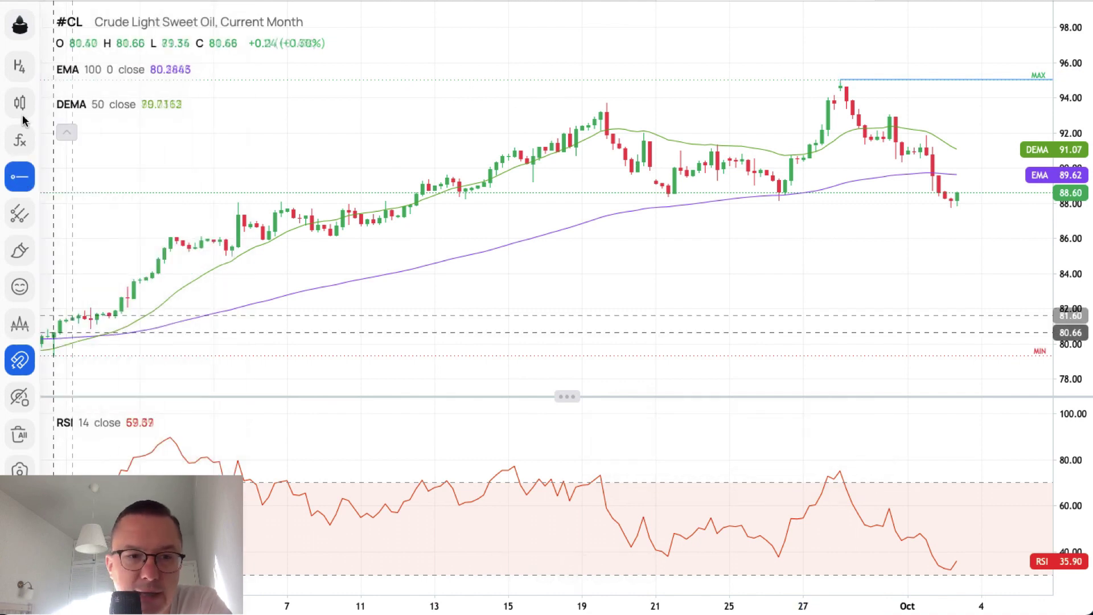
left_click(21, 187)
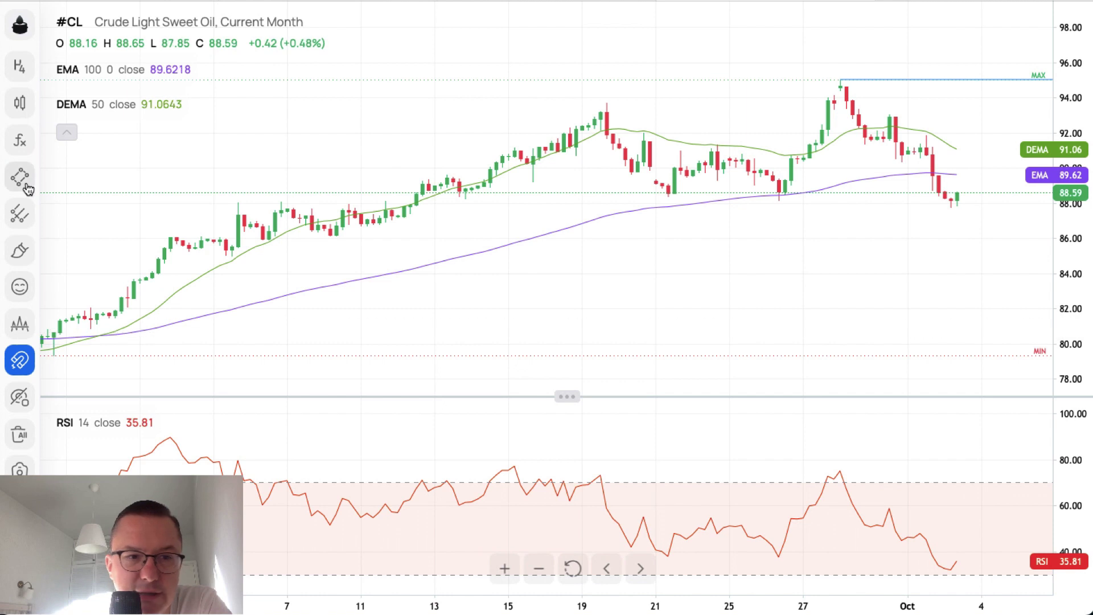
Draw a horizontal line at the 21 September low, 88.37, on the crude oil chart.
left_click(19, 177)
left_click(85, 243)
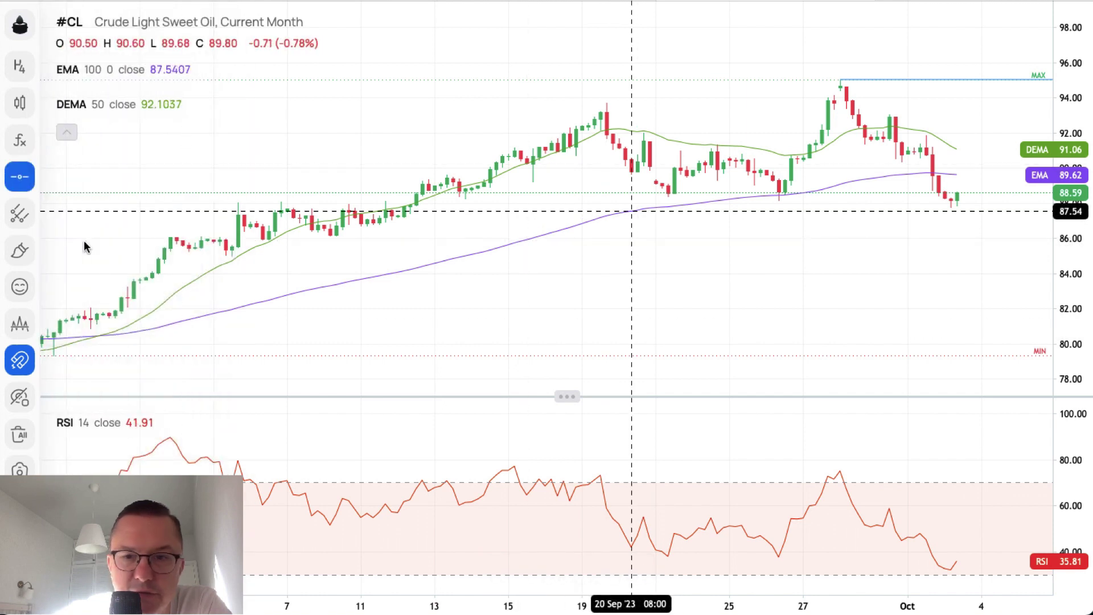
left_click(668, 198)
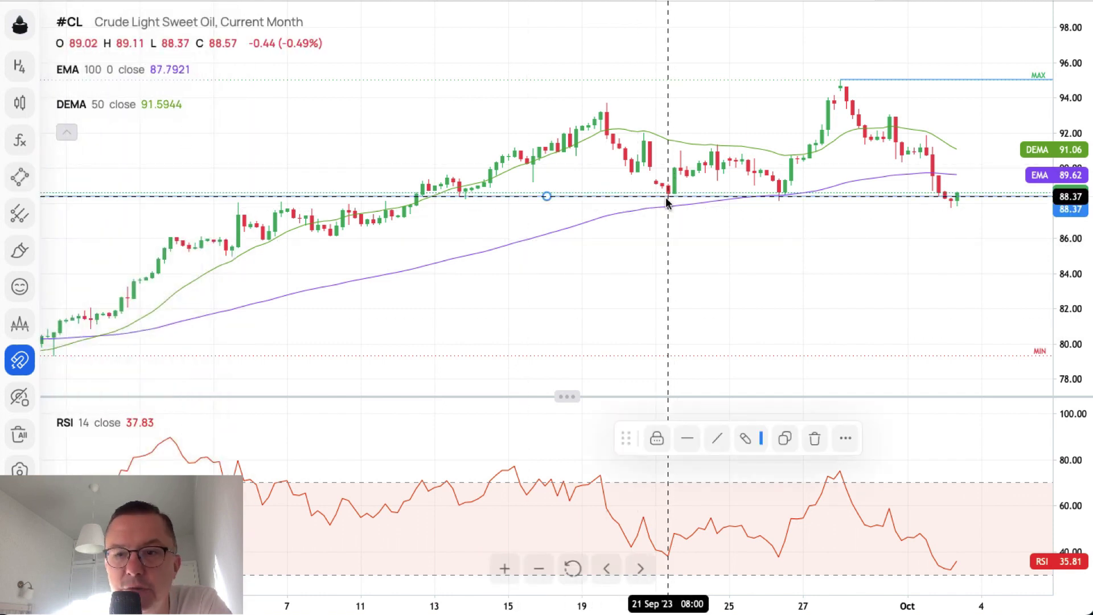
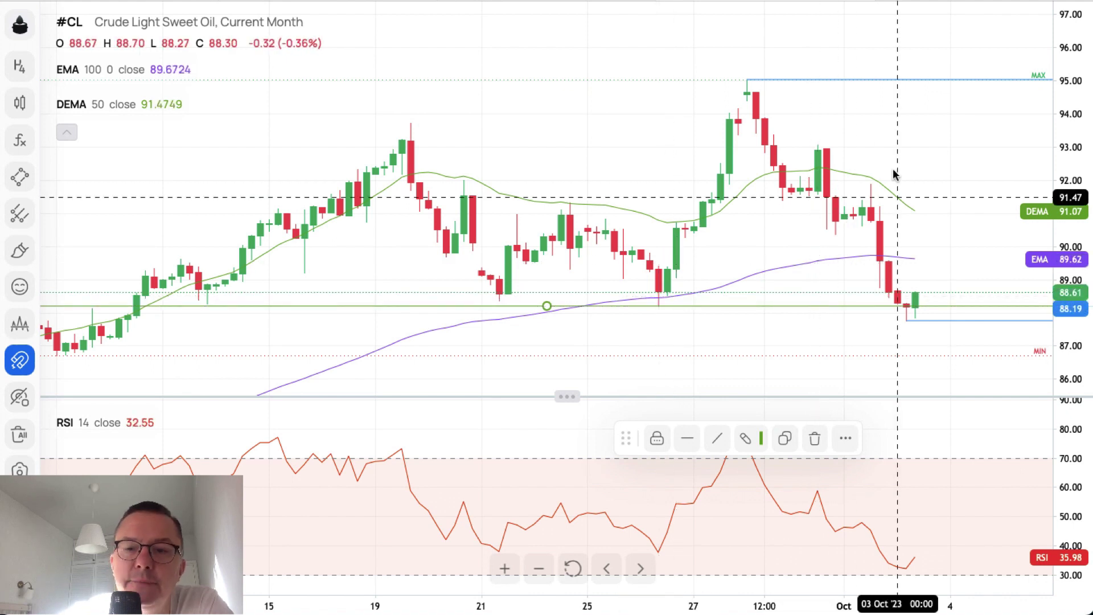
left_click(938, 148)
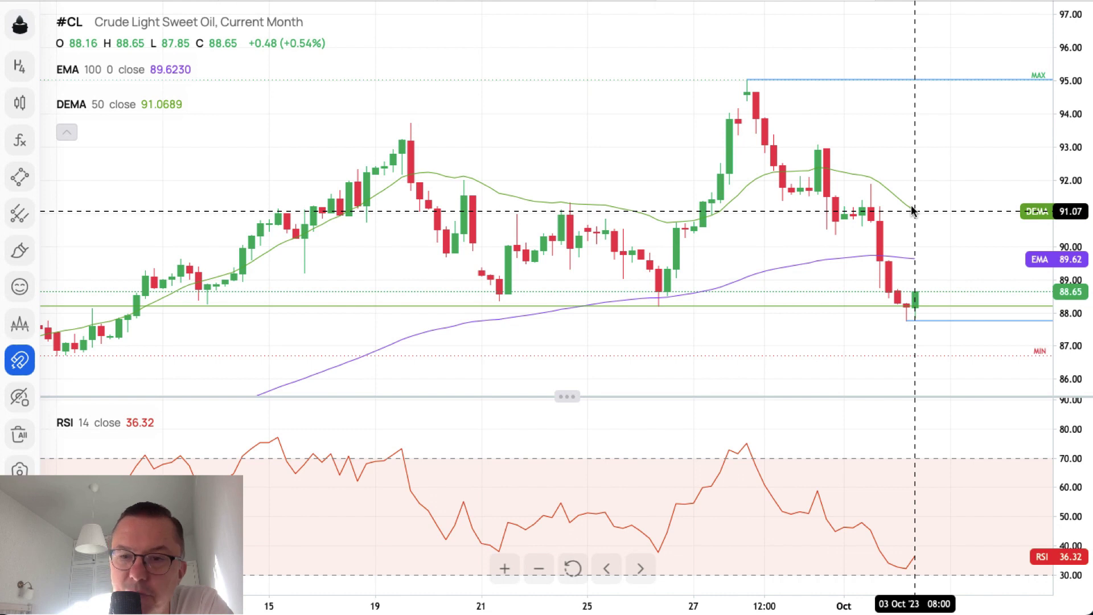
Duplicate the horizontal ray at the 28 September high and move the copy to the 29 September high at about 93.1.
left_click(853, 83)
left_click(786, 440)
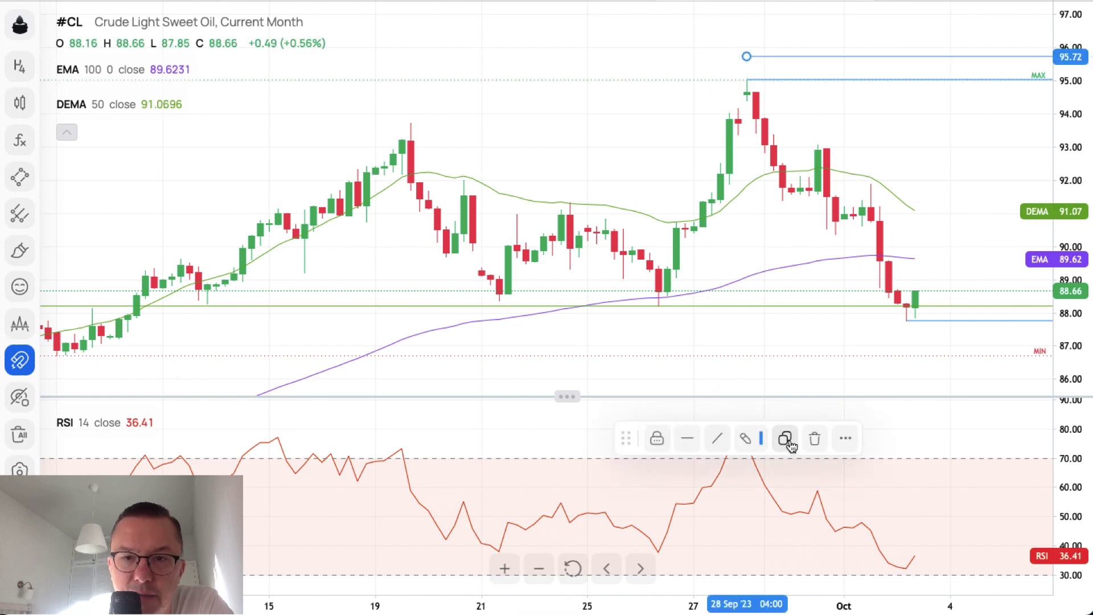
mouse_move(747, 57)
left_mouse_down()
mouse_move(775, 142)
mouse_move(820, 146)
left_mouse_up()
left_click(855, 124)
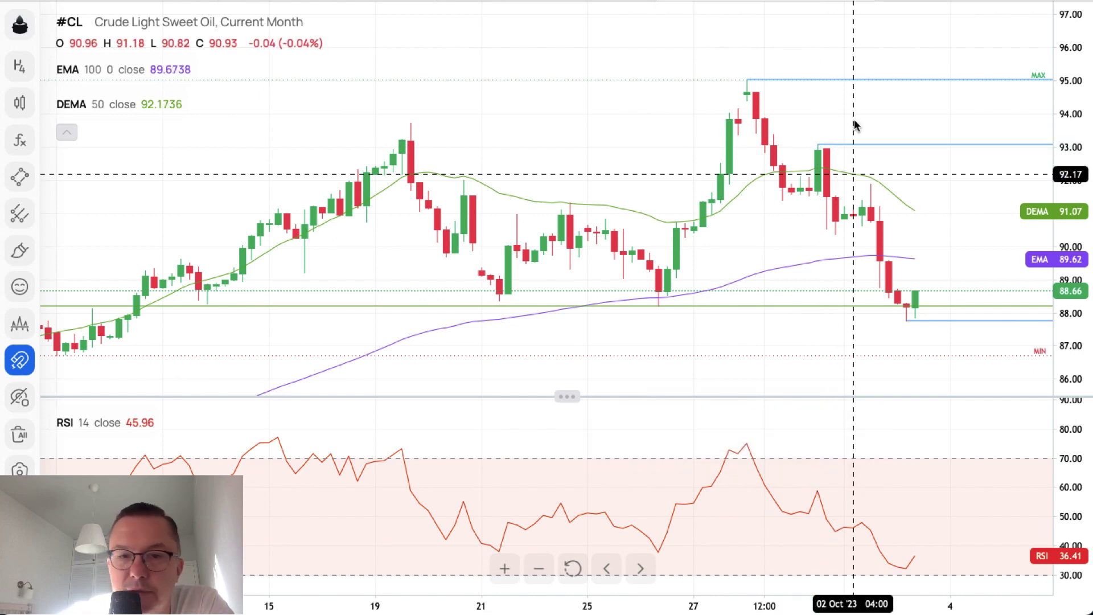
Draw a horizontal line at the 19 September high, 93.73, and color it crimson.
left_click(20, 176)
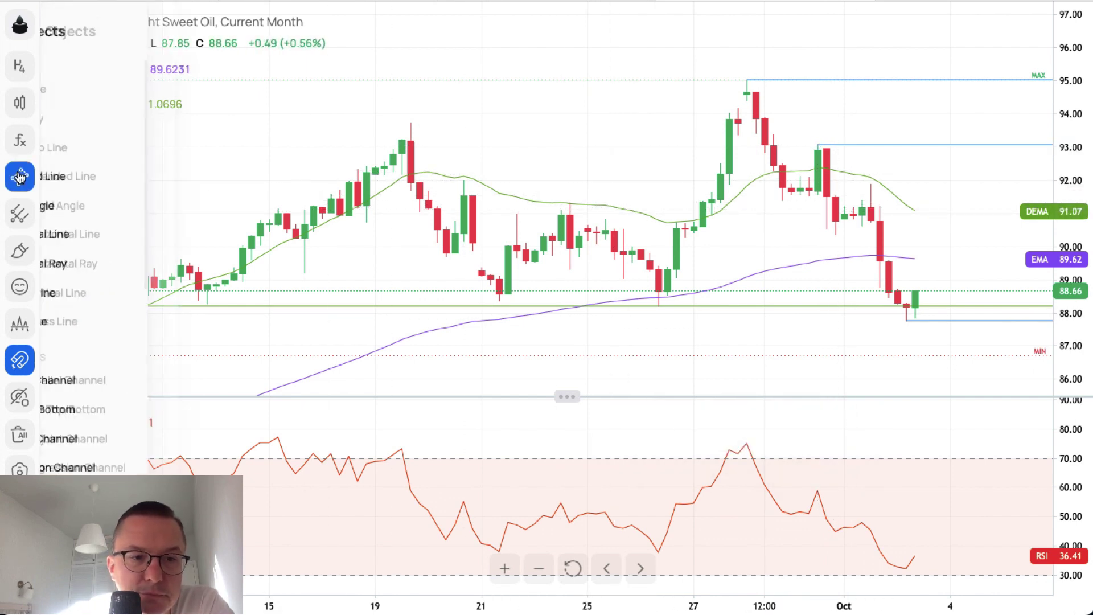
left_click(126, 233)
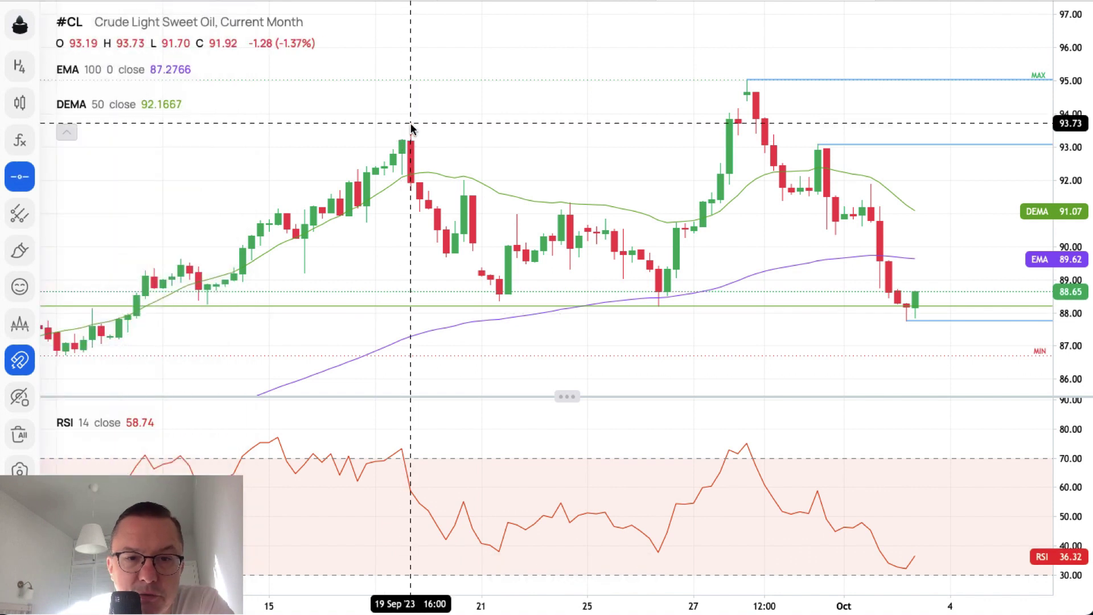
left_click(411, 127)
left_click(747, 438)
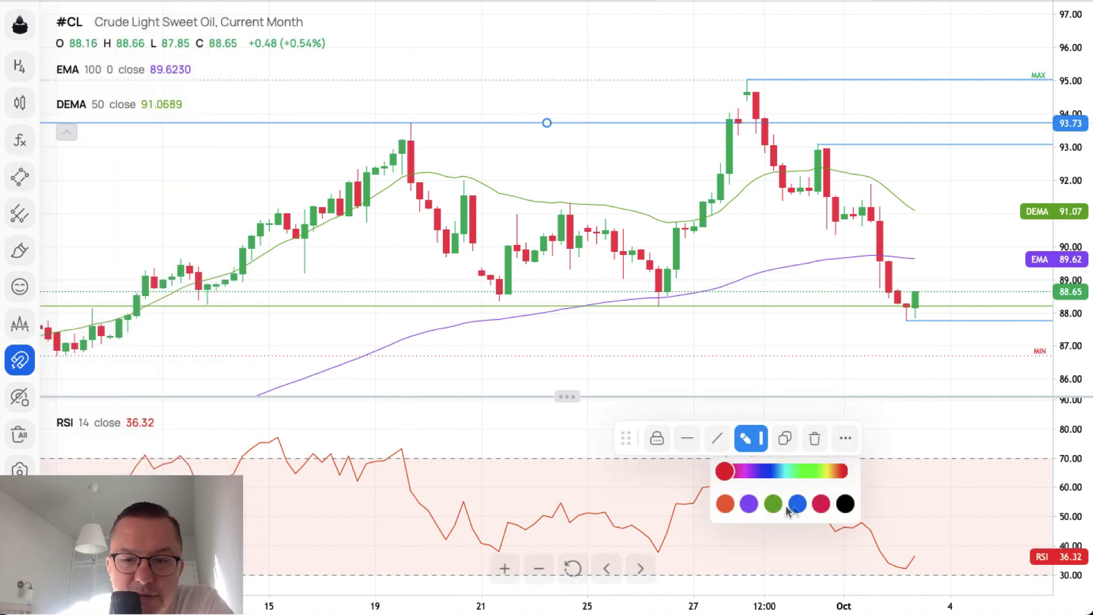
left_click(821, 503)
left_click(664, 90)
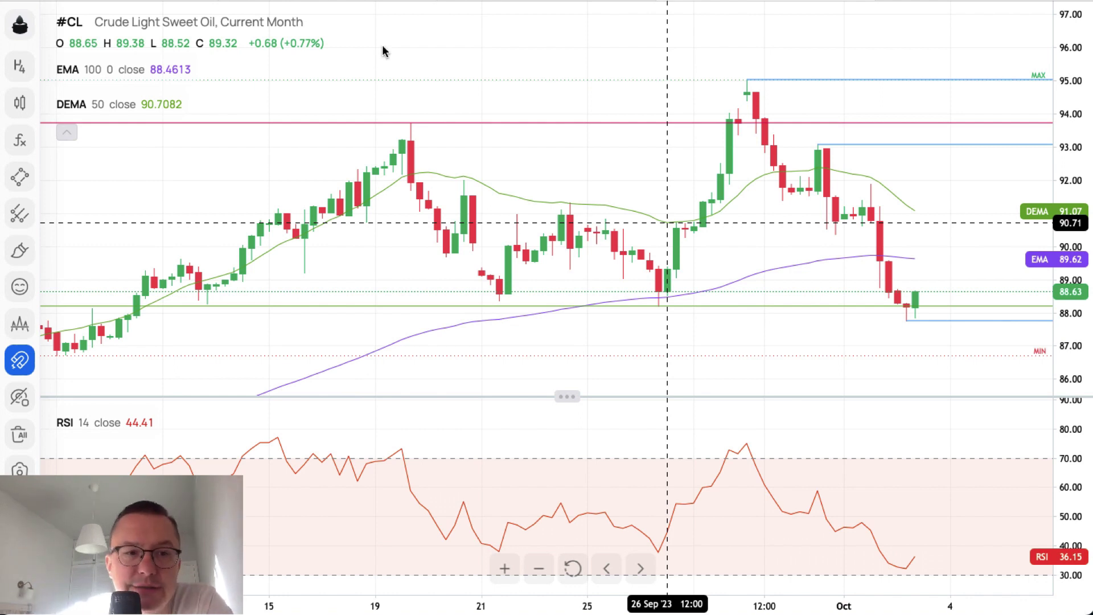
Switch the chart to the USDCHF market on the 1-day timeframe.
left_click(20, 24)
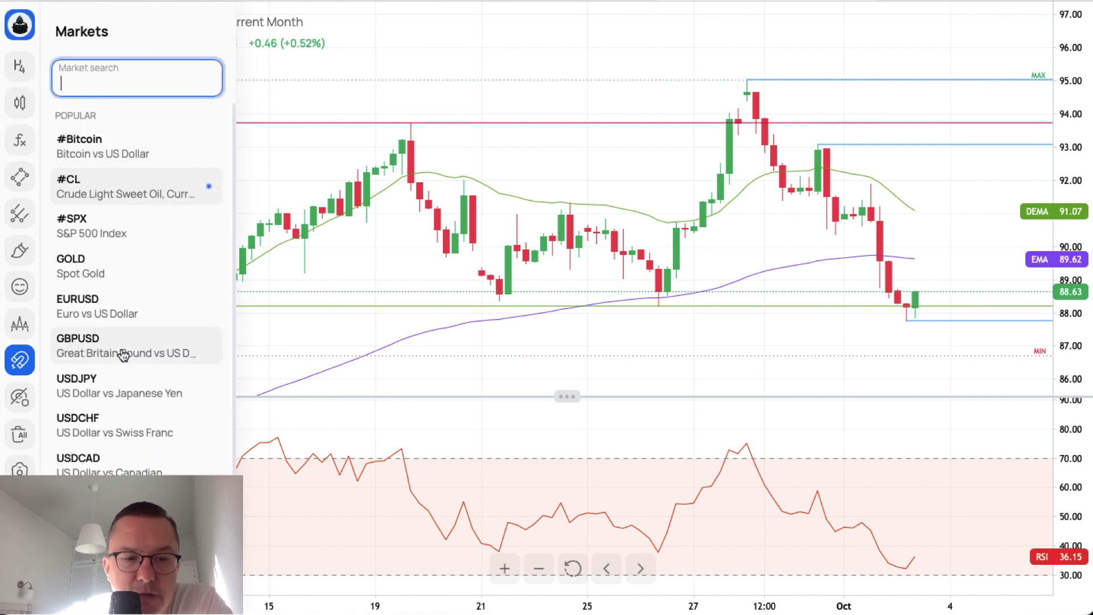
left_click(112, 425)
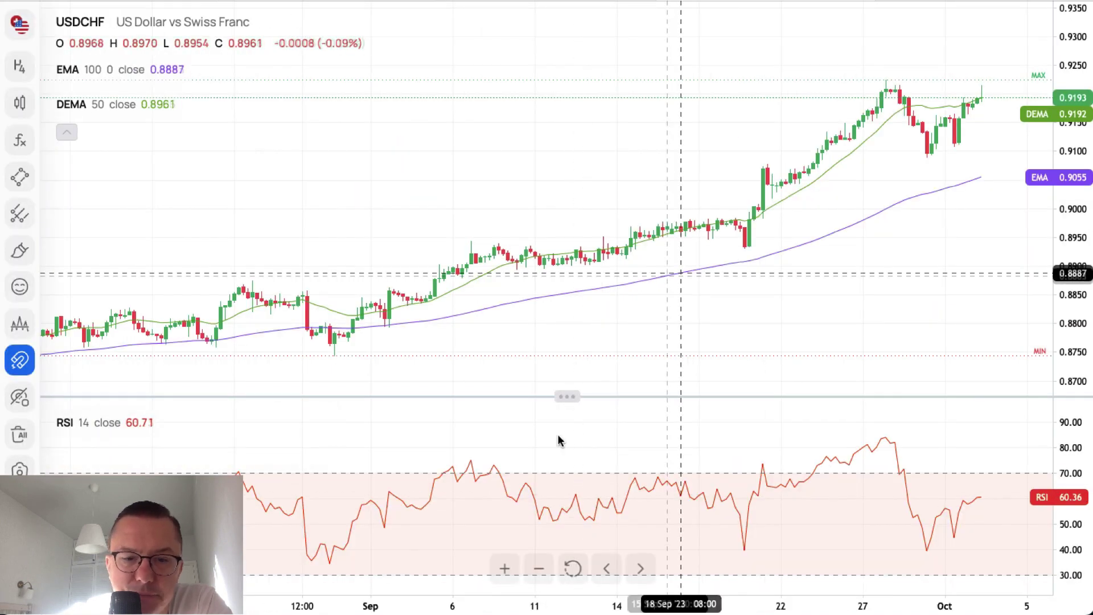
left_click(19, 68)
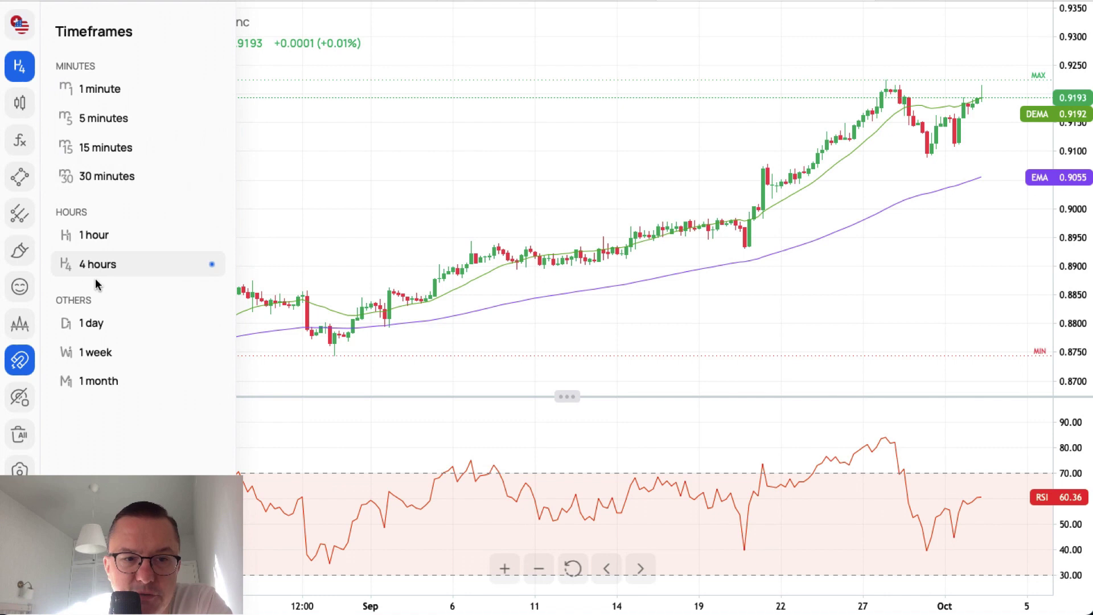
left_click(94, 320)
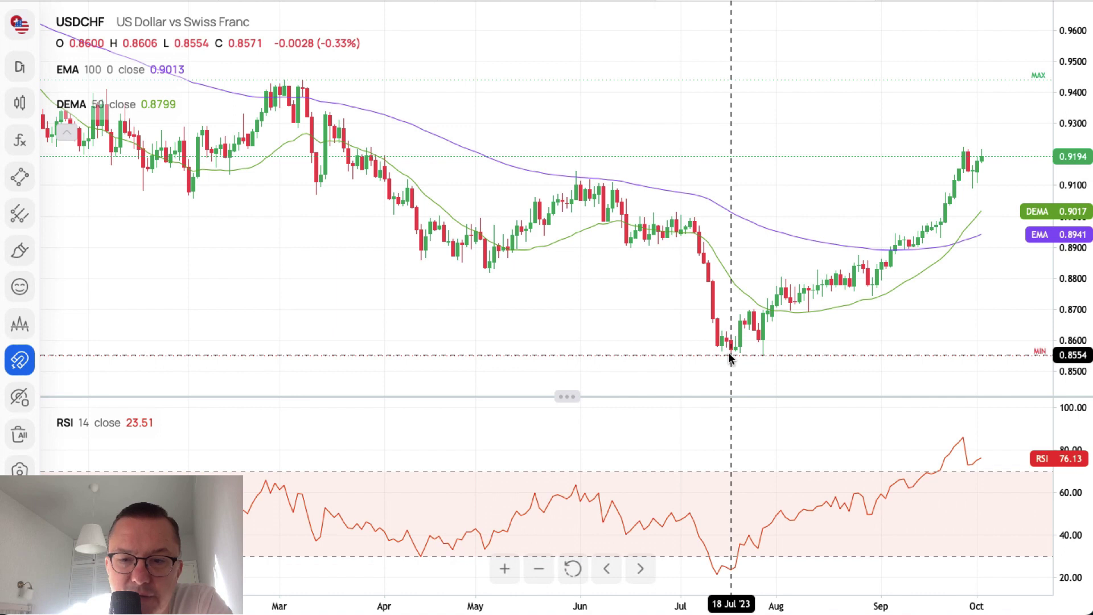
Measure the price range from the 18 July low at 0.8554 to the late-September high at 0.9224, and delete the measurement.
left_click(19, 176)
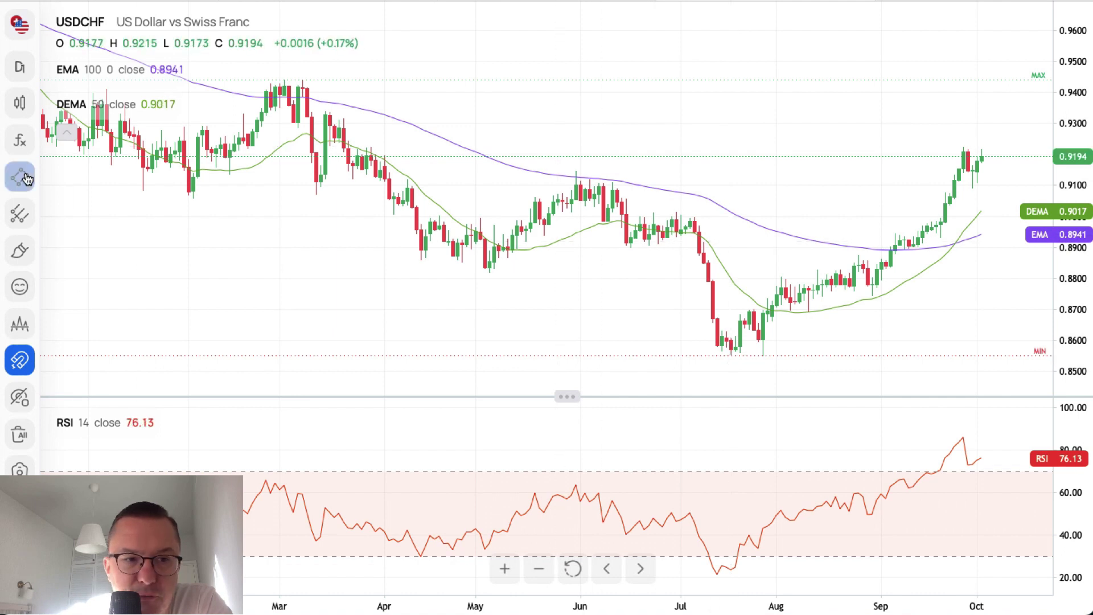
scroll(116, 306, "down", 4)
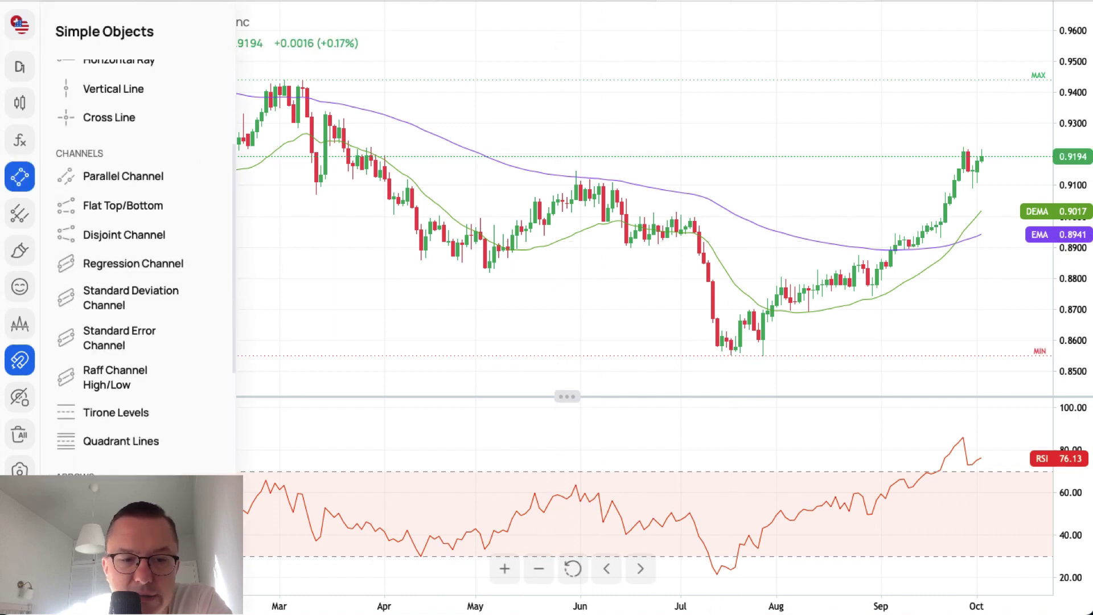
scroll(116, 306, "down", 1)
scroll(116, 306, "down", 3)
scroll(115, 306, "down", 3)
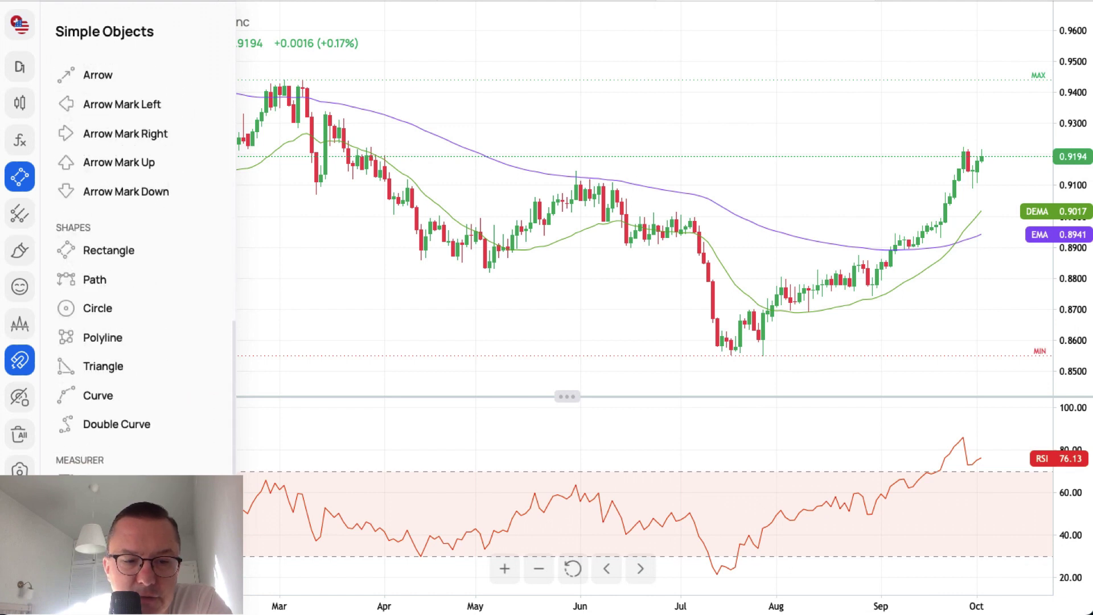
left_click(102, 484)
left_click(730, 355)
left_click(964, 146)
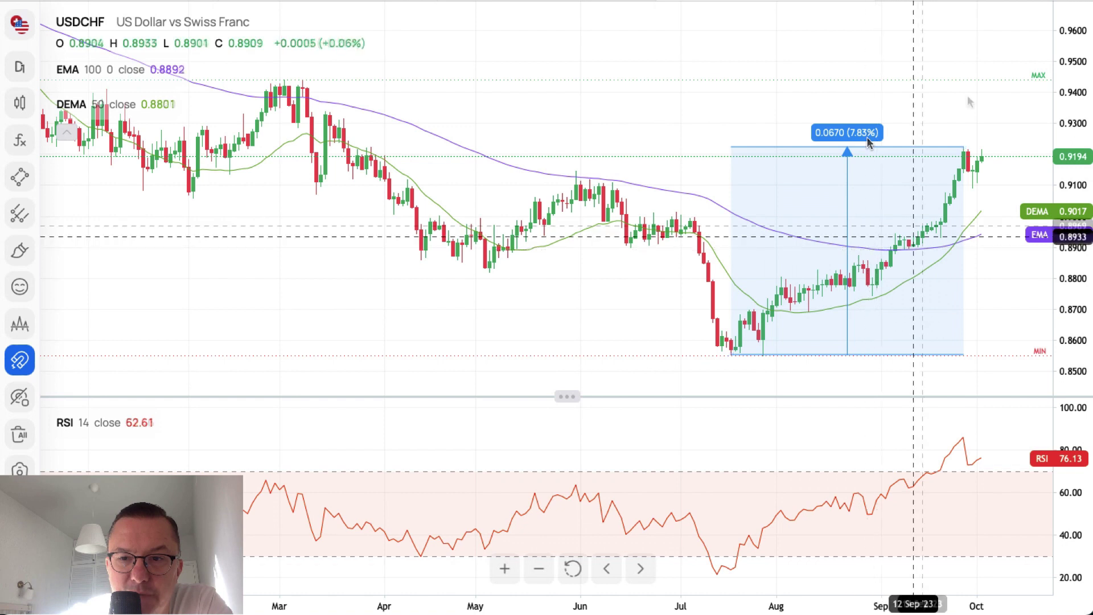
left_click(955, 150)
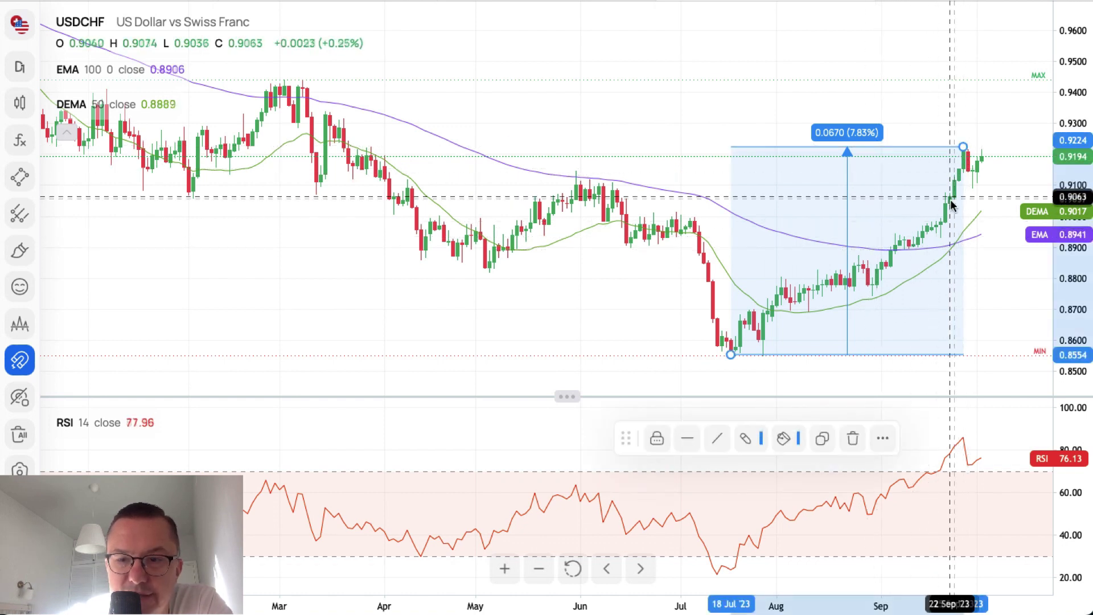
left_click(853, 438)
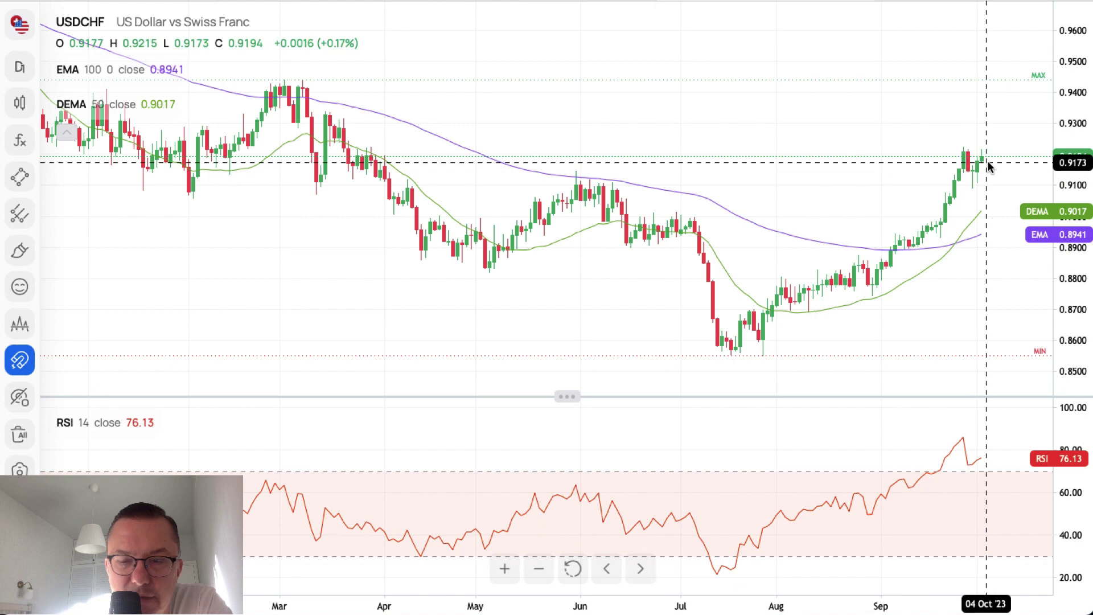
Draw a horizontal line at the 31 May high, 0.9146, and color it green.
left_click(19, 178)
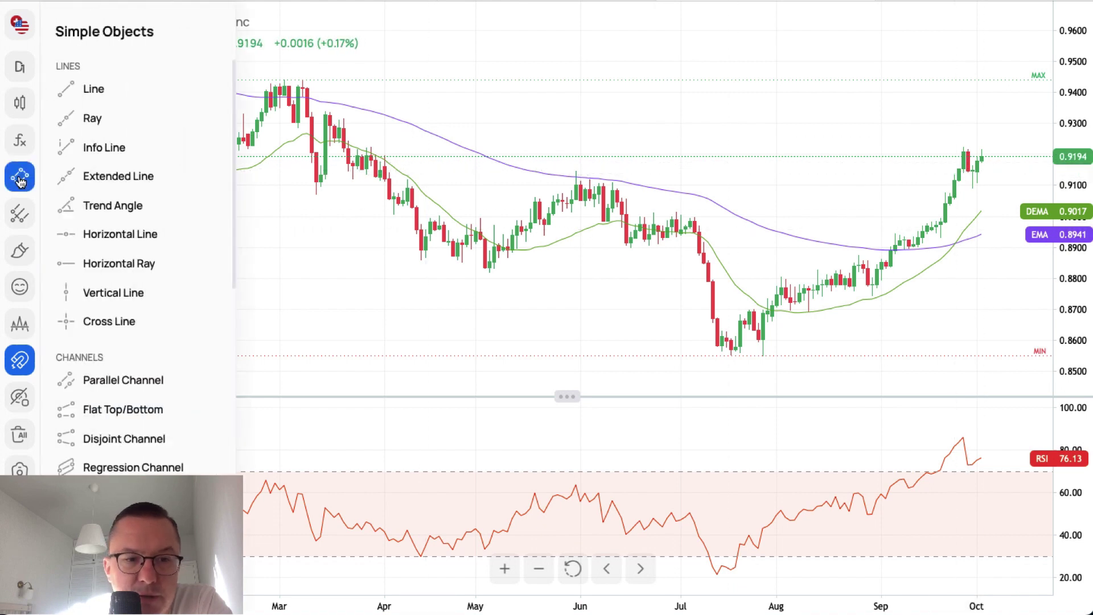
left_click(69, 236)
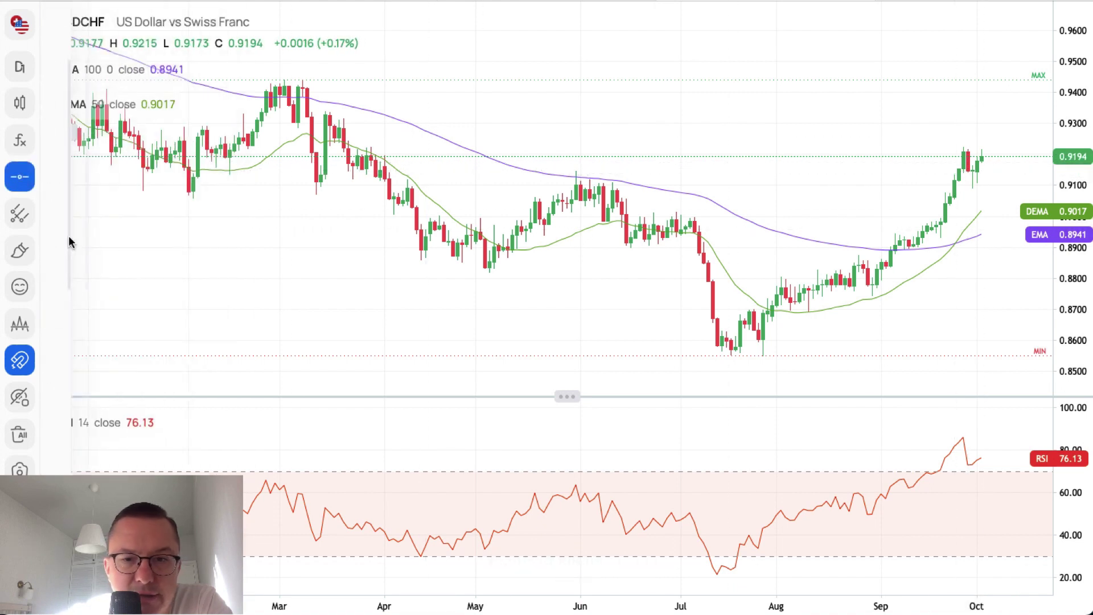
left_click(576, 173)
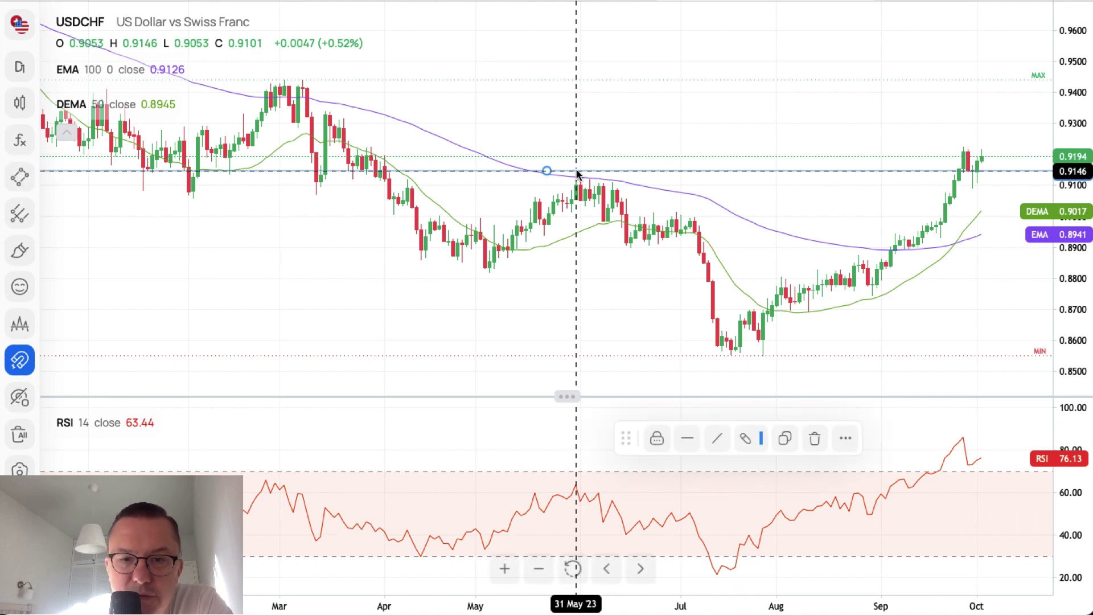
left_click(751, 438)
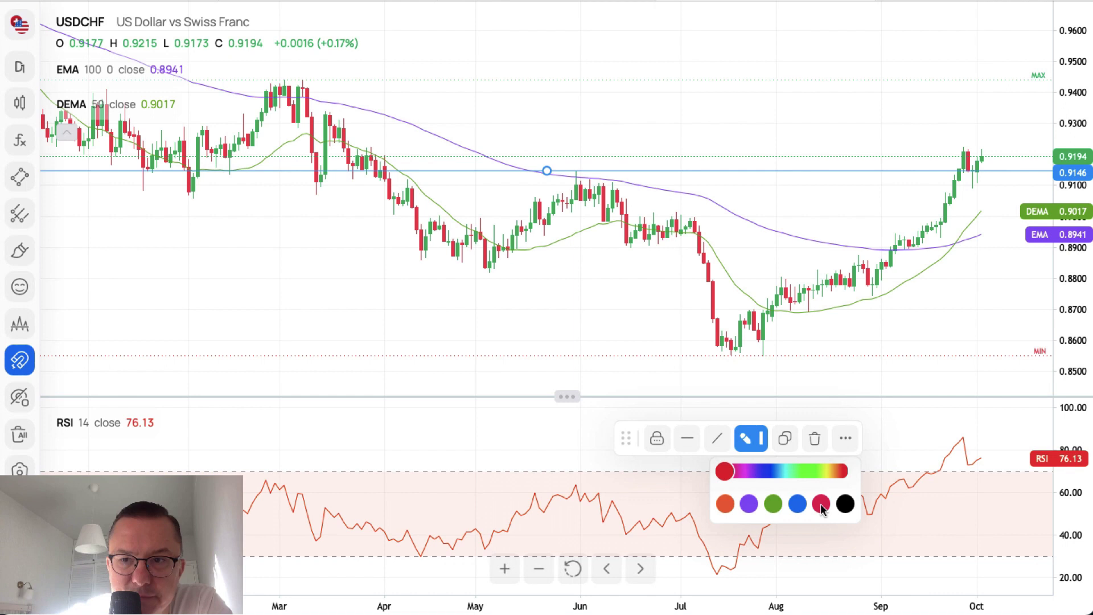
left_click(774, 504)
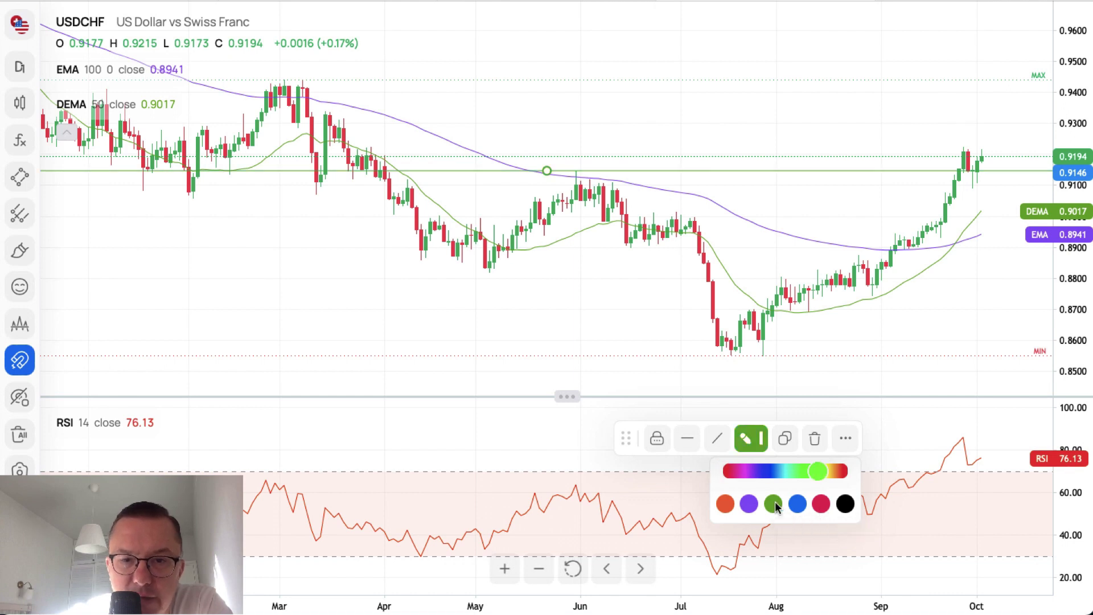
Duplicate the green horizontal line and move the copy to the 8 March high at 0.9437.
left_click(786, 439)
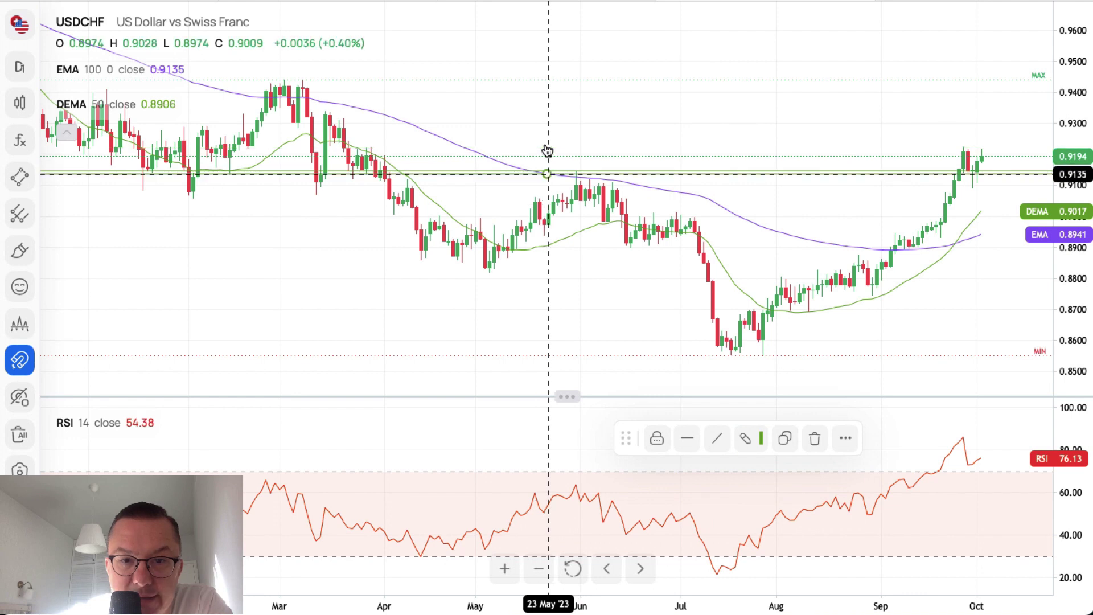
key("Delete")
key("alt+h")
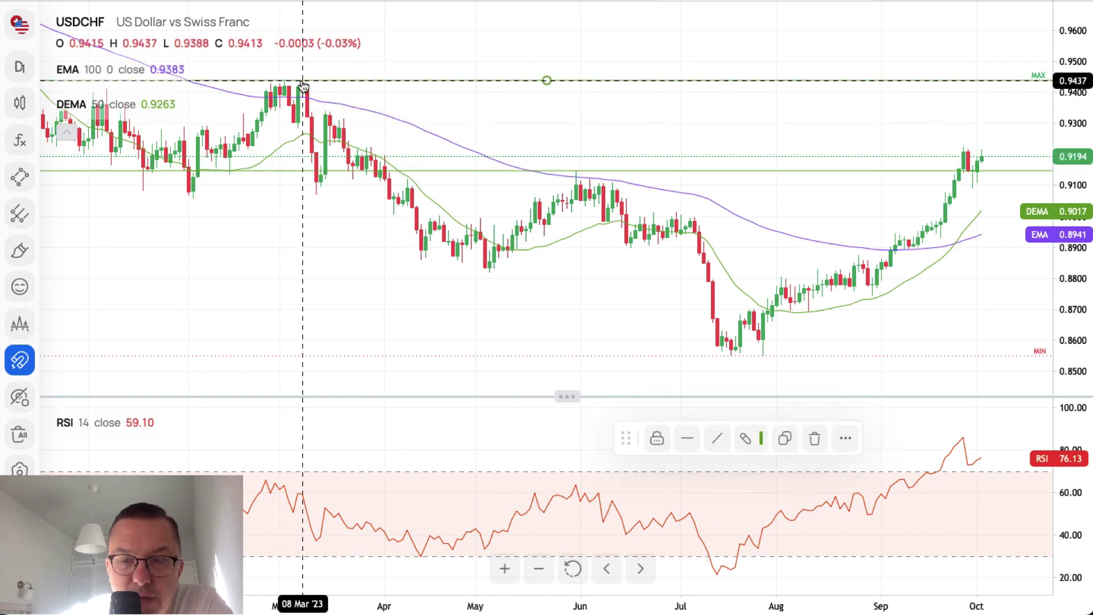
left_click(826, 120)
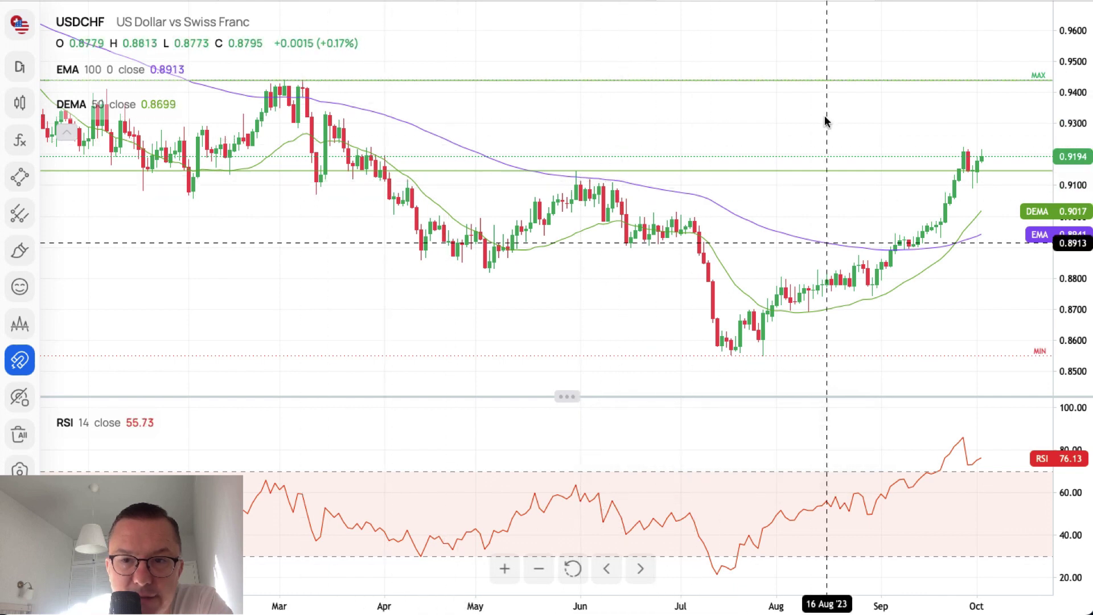
mouse_move(814, 129)
left_mouse_down()
mouse_move(741, 129)
mouse_move(835, 135)
mouse_move(809, 146)
left_mouse_up()
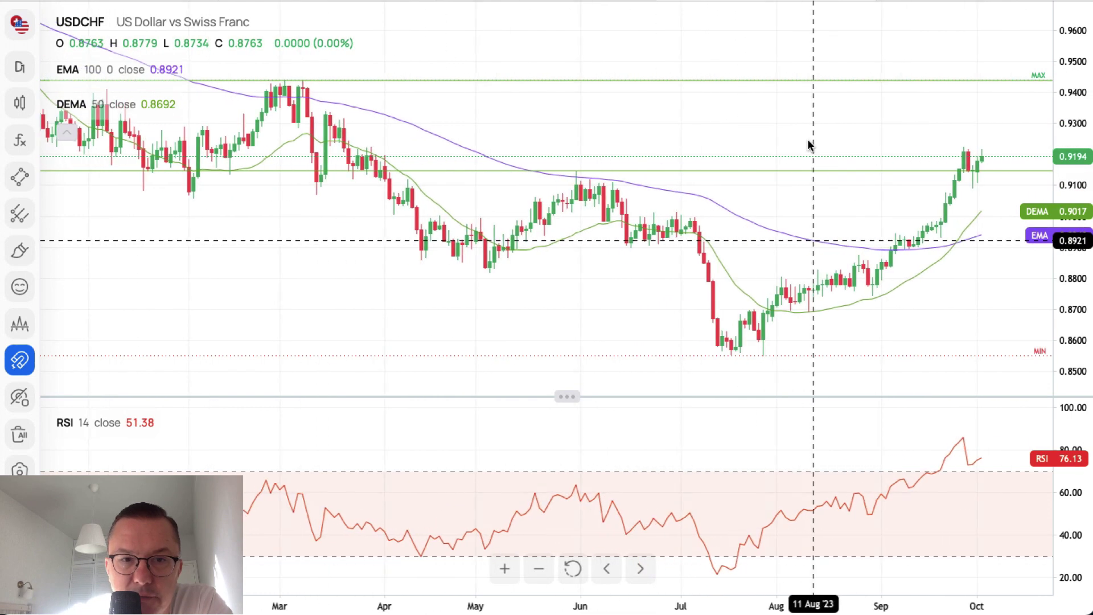
Draw a descending trend line from the 8 March high at 0.9437 through the 31 May high to about 0.8693 on 9 October.
left_click(20, 178)
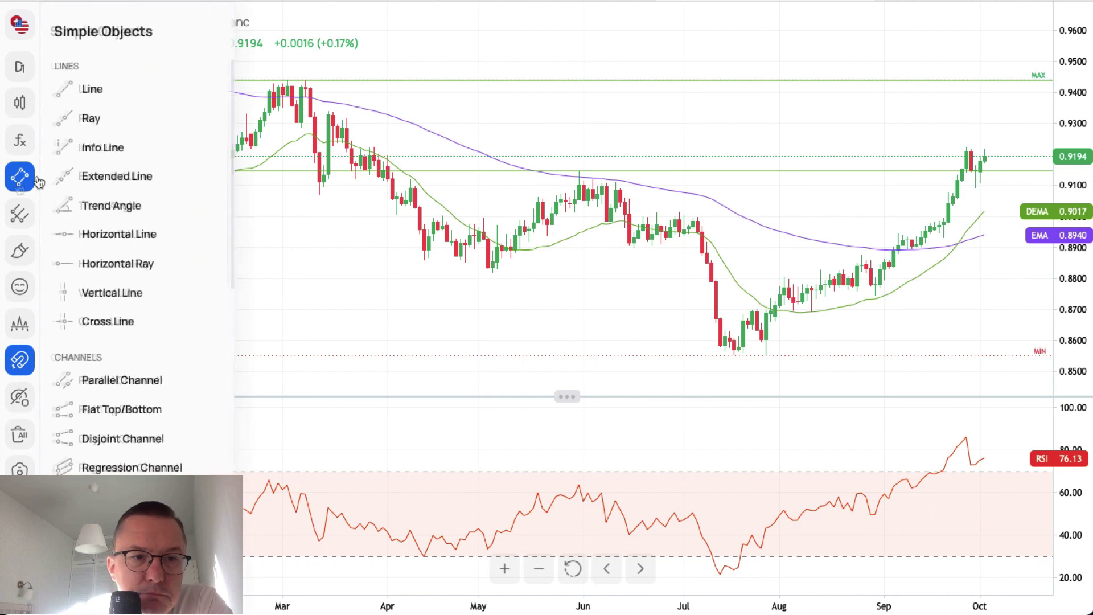
left_click(98, 88)
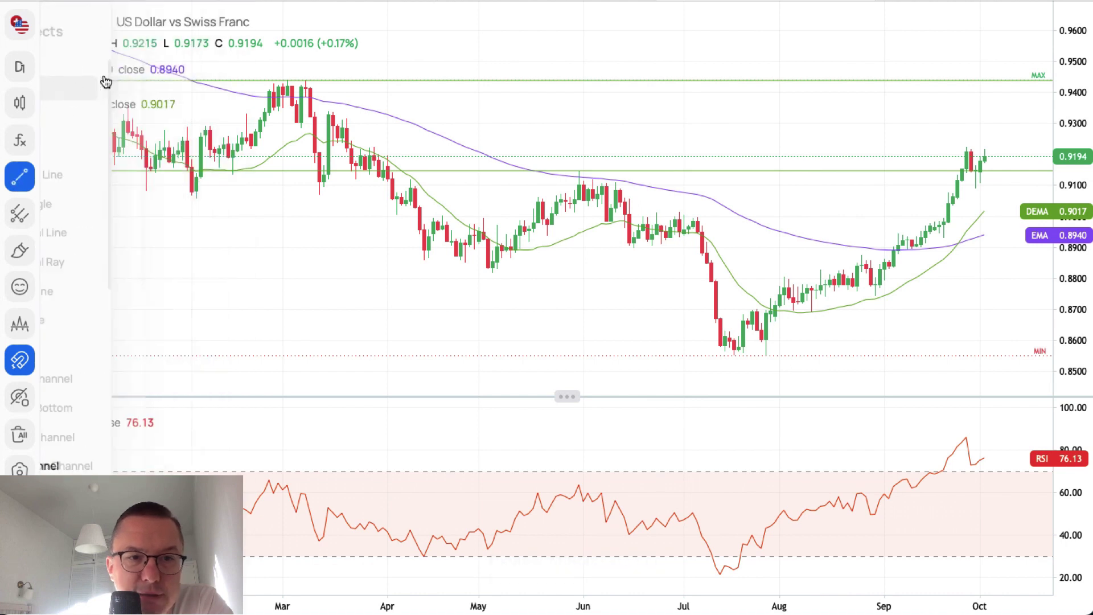
left_click(306, 82)
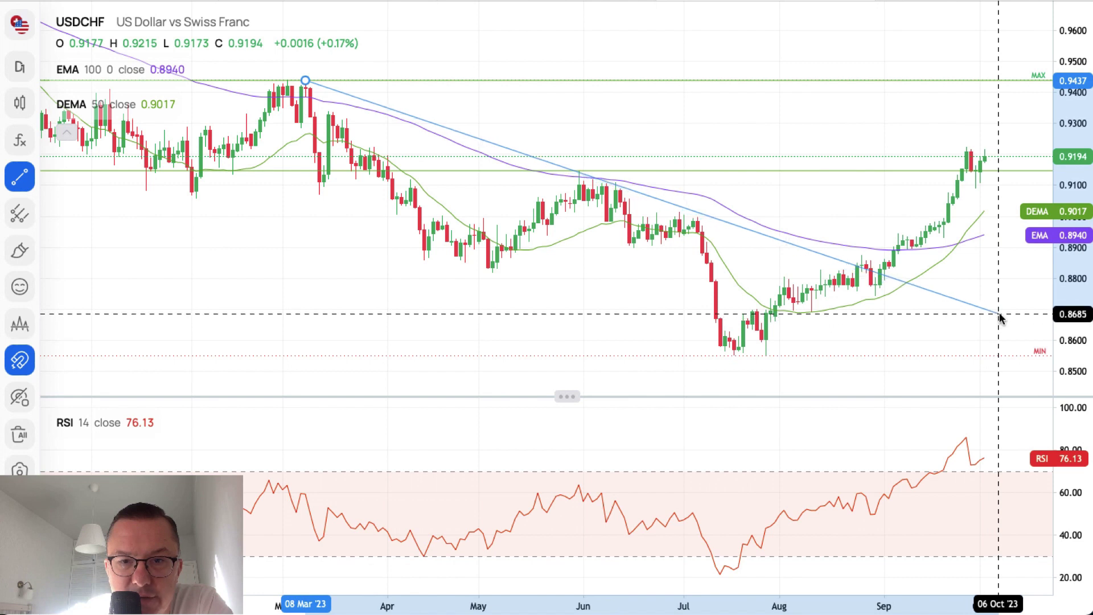
left_click(1003, 312)
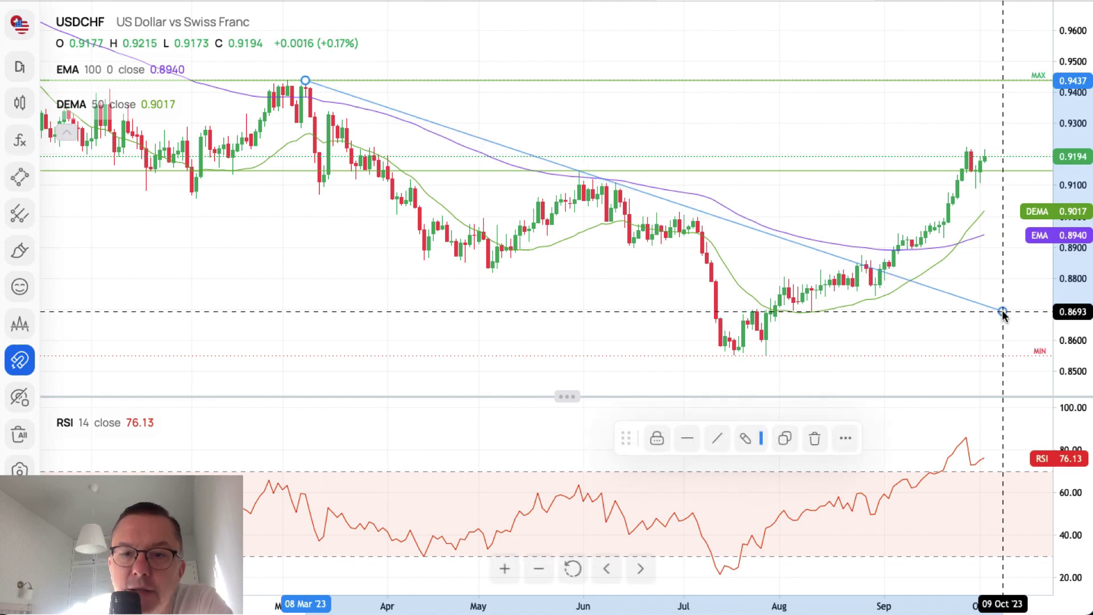
left_click(811, 116)
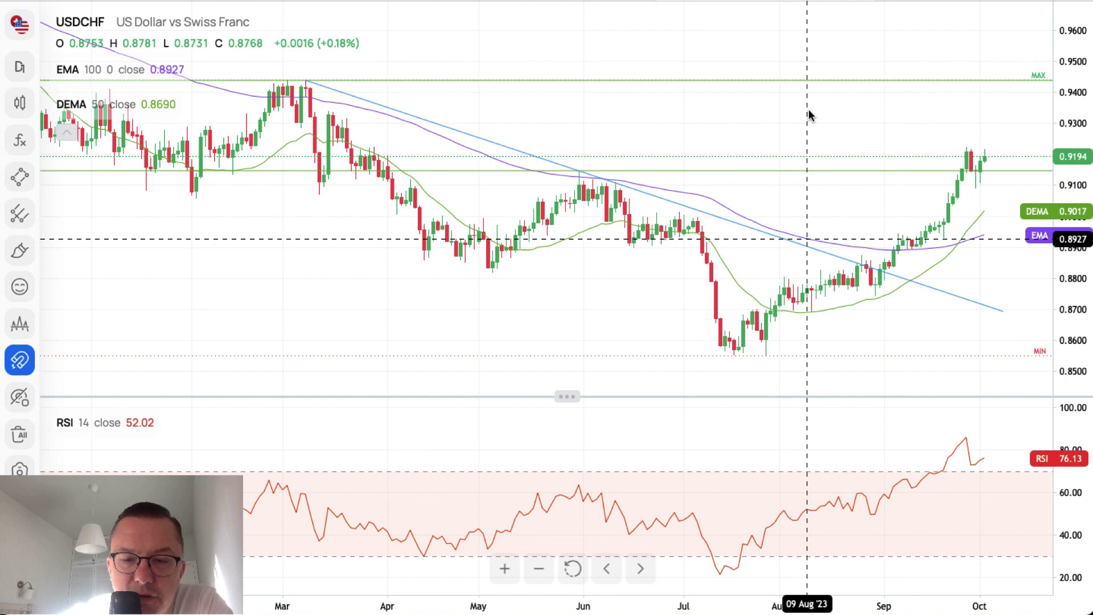
Draw a horizontal ray from the 27 September high at 0.9224.
scroll(785, 115, "right", 5)
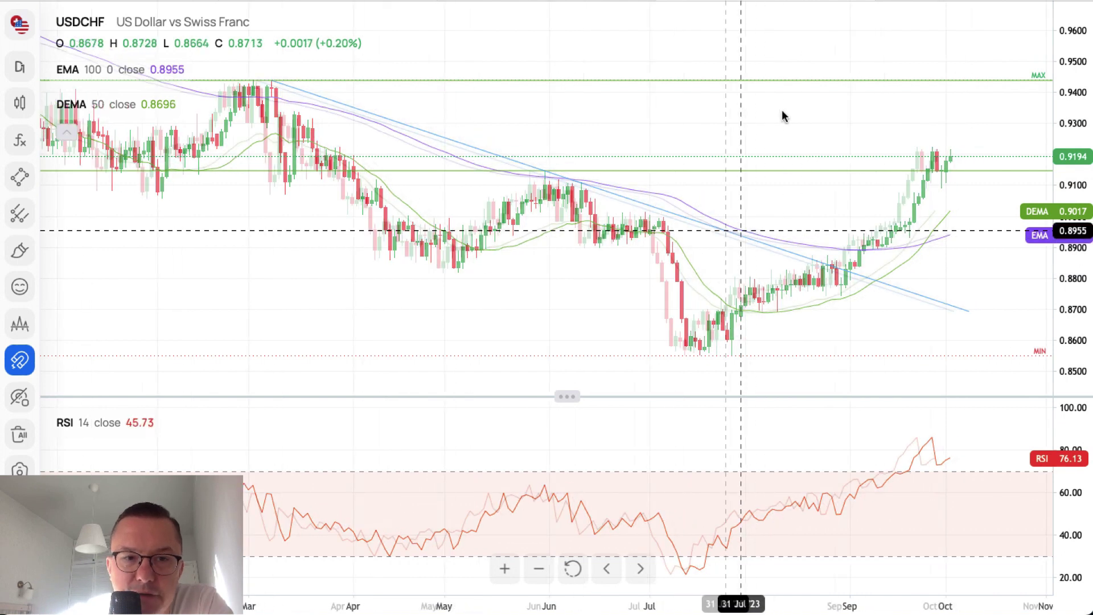
scroll(686, 127, "left", 1)
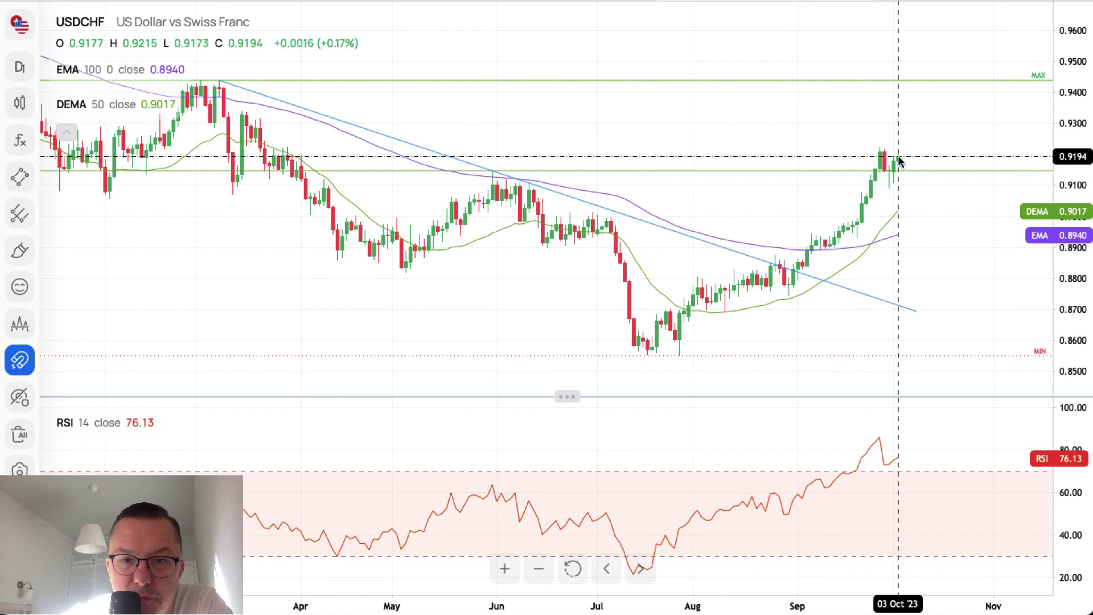
left_click(505, 569)
left_click(506, 569)
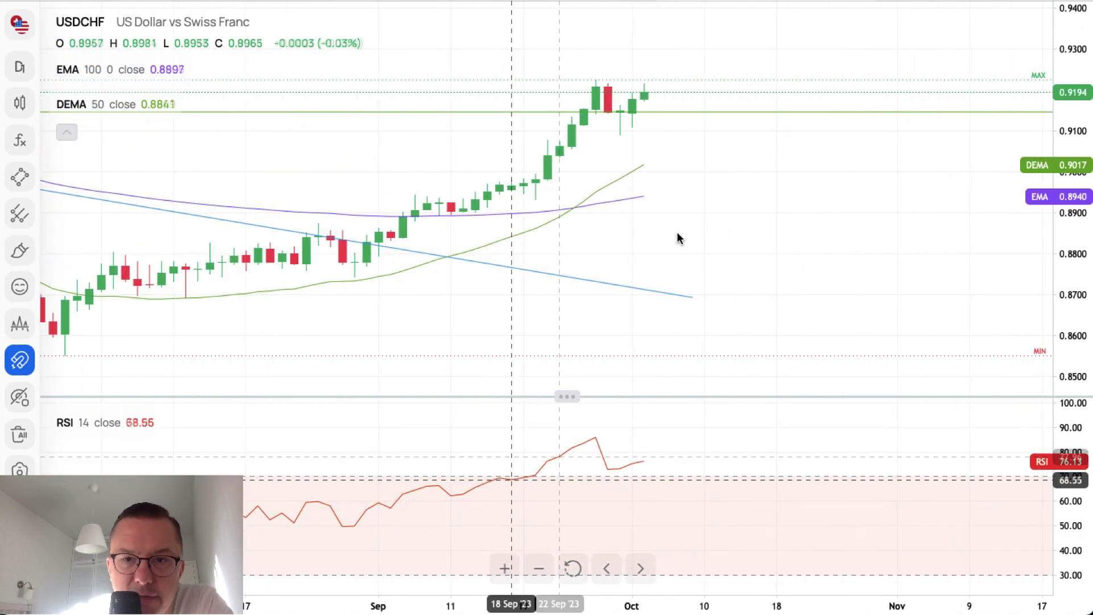
left_click_drag(1075, 328, 1075, 393)
left_click_drag(820, 151, 807, 307)
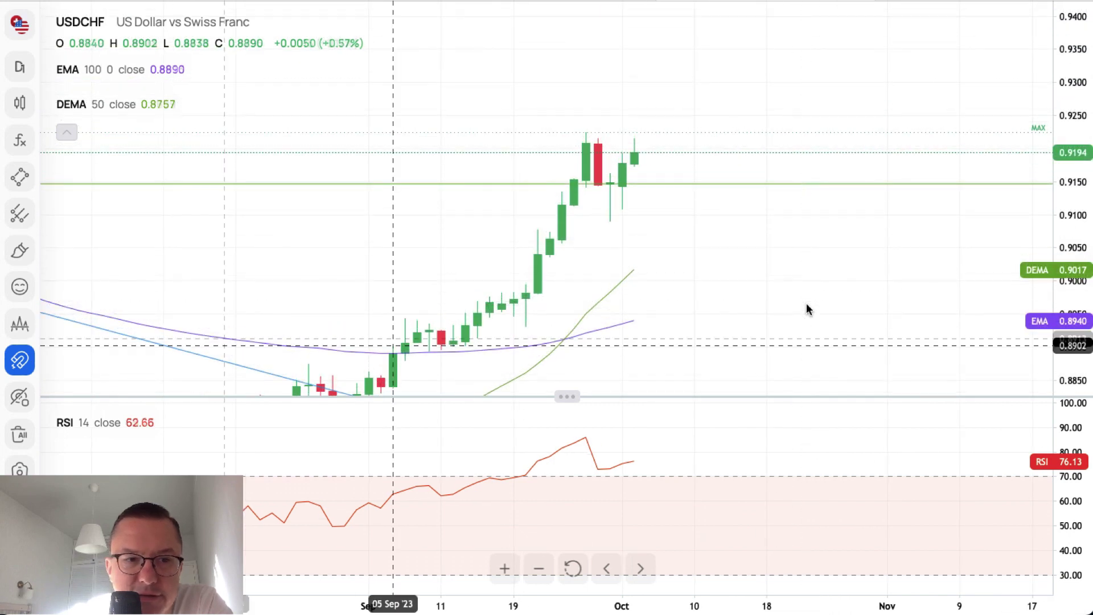
left_click(20, 176)
left_click(67, 264)
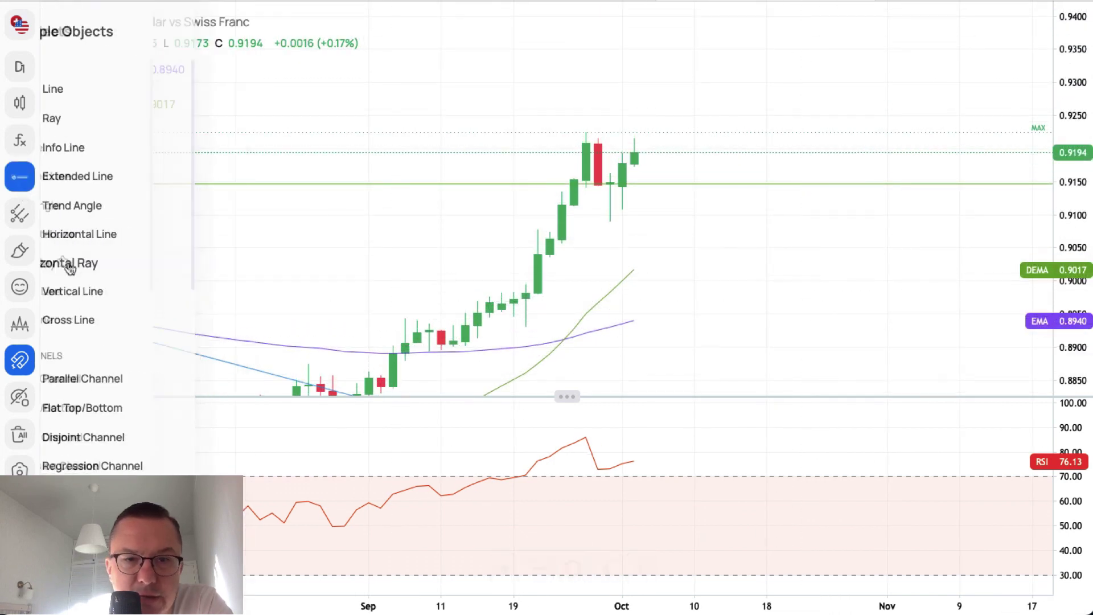
left_click(586, 136)
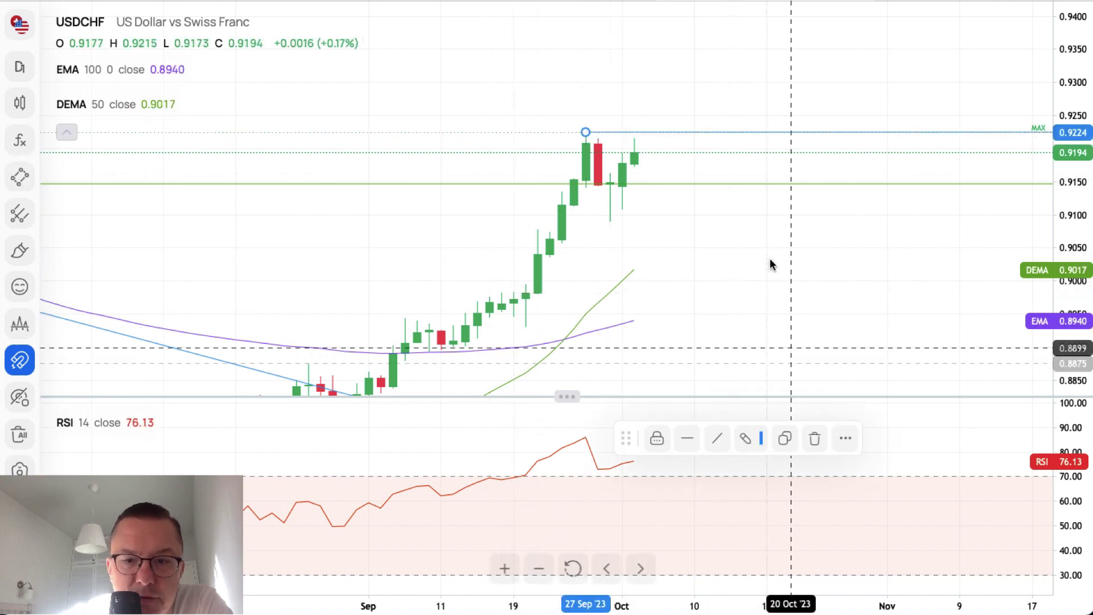
Duplicate the horizontal ray at the 27 September high and move the copy to the 29 September low at 0.9090.
left_click_drag(749, 132, 750, 109)
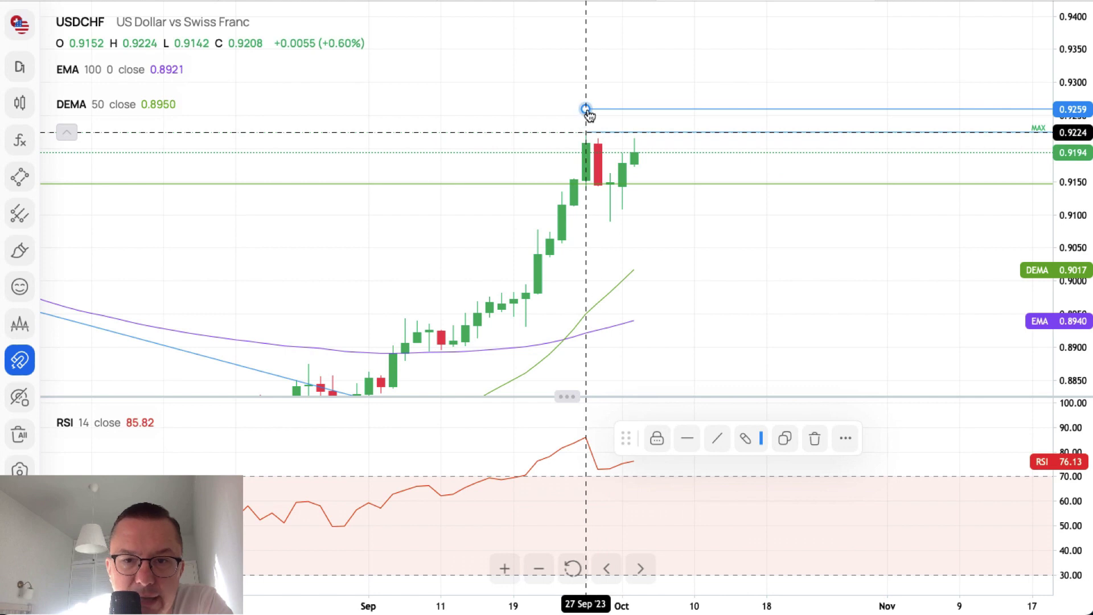
left_click_drag(586, 109, 586, 132)
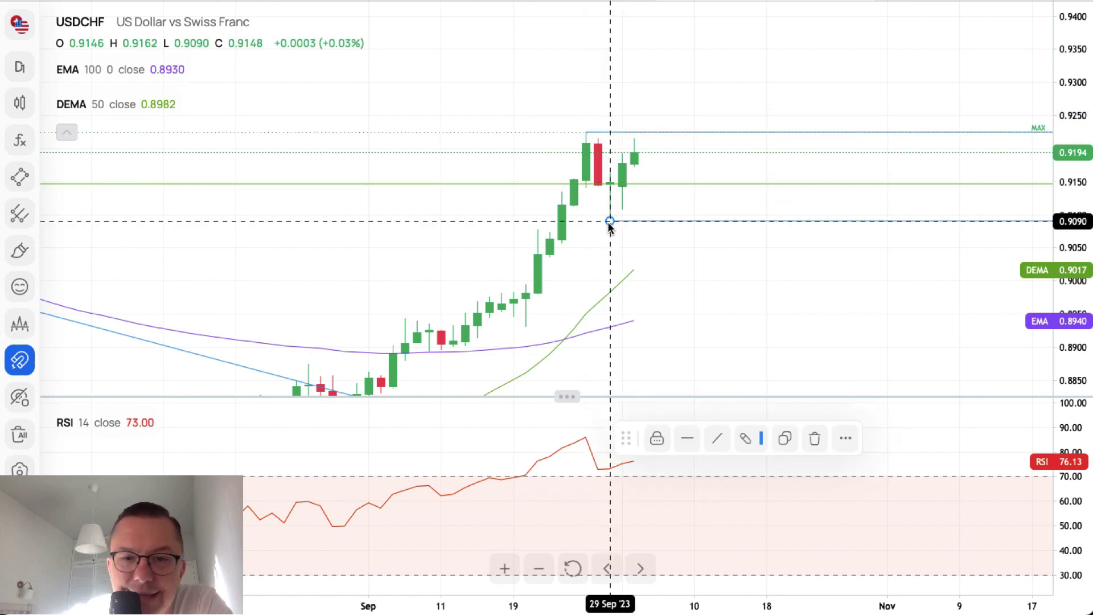
left_click(609, 222)
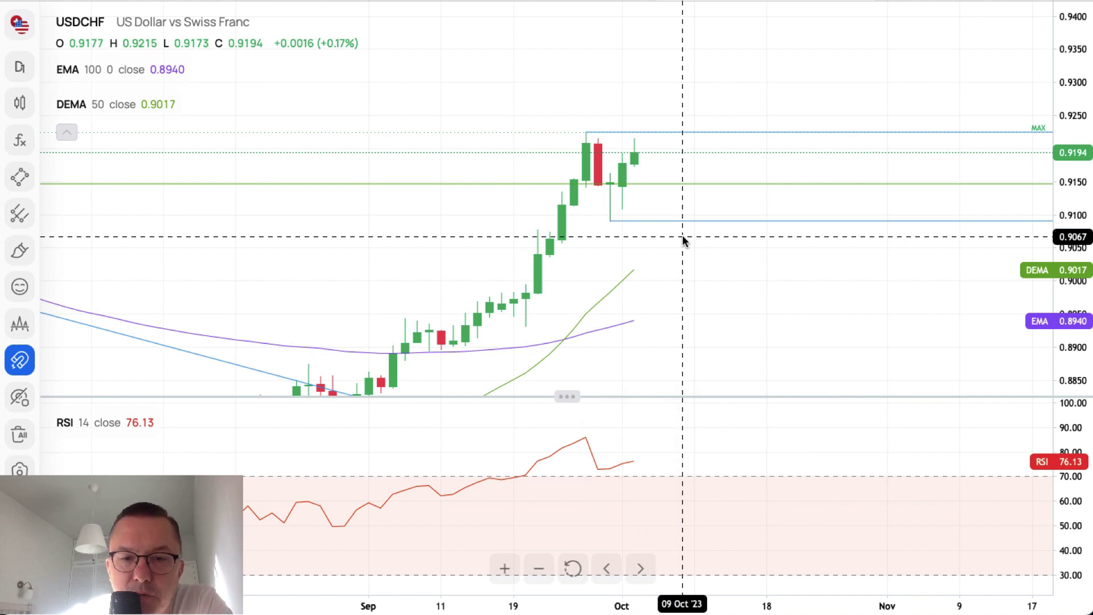
left_click(539, 568)
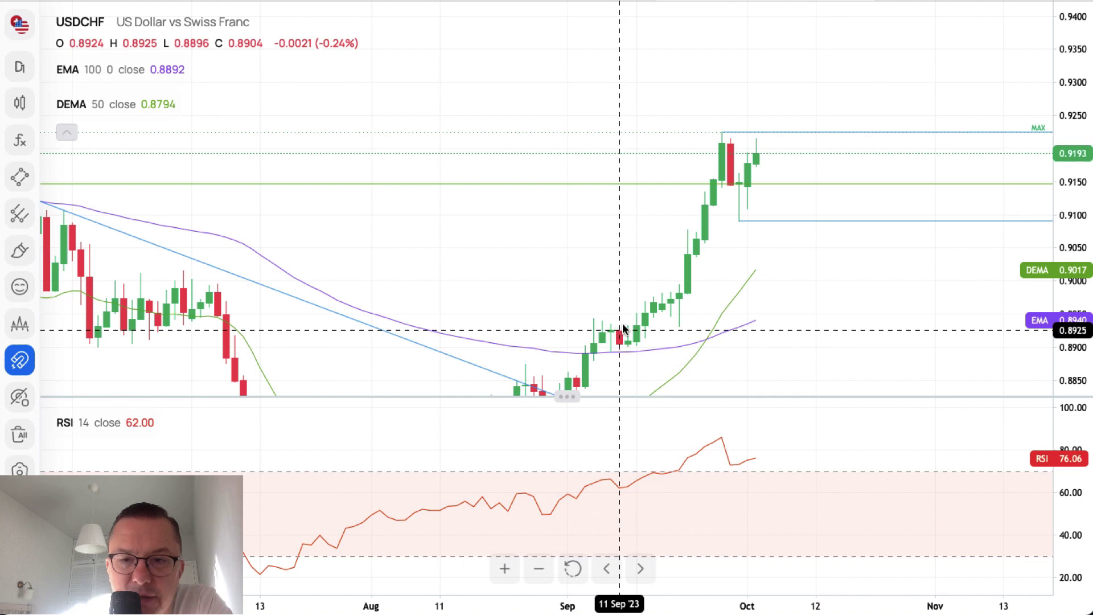
scroll(924, 288, "down", 3)
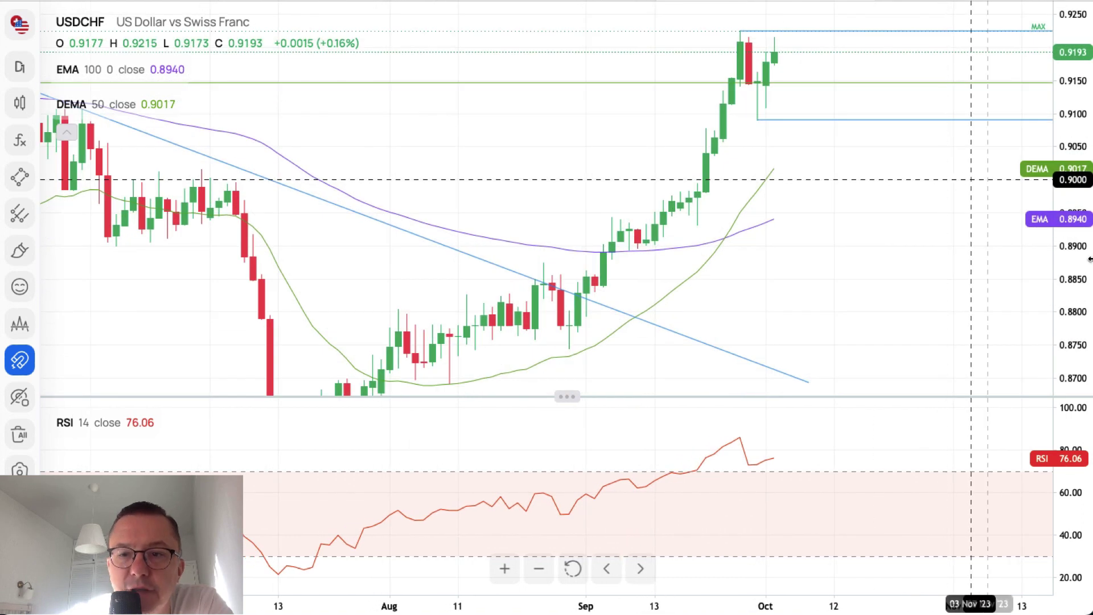